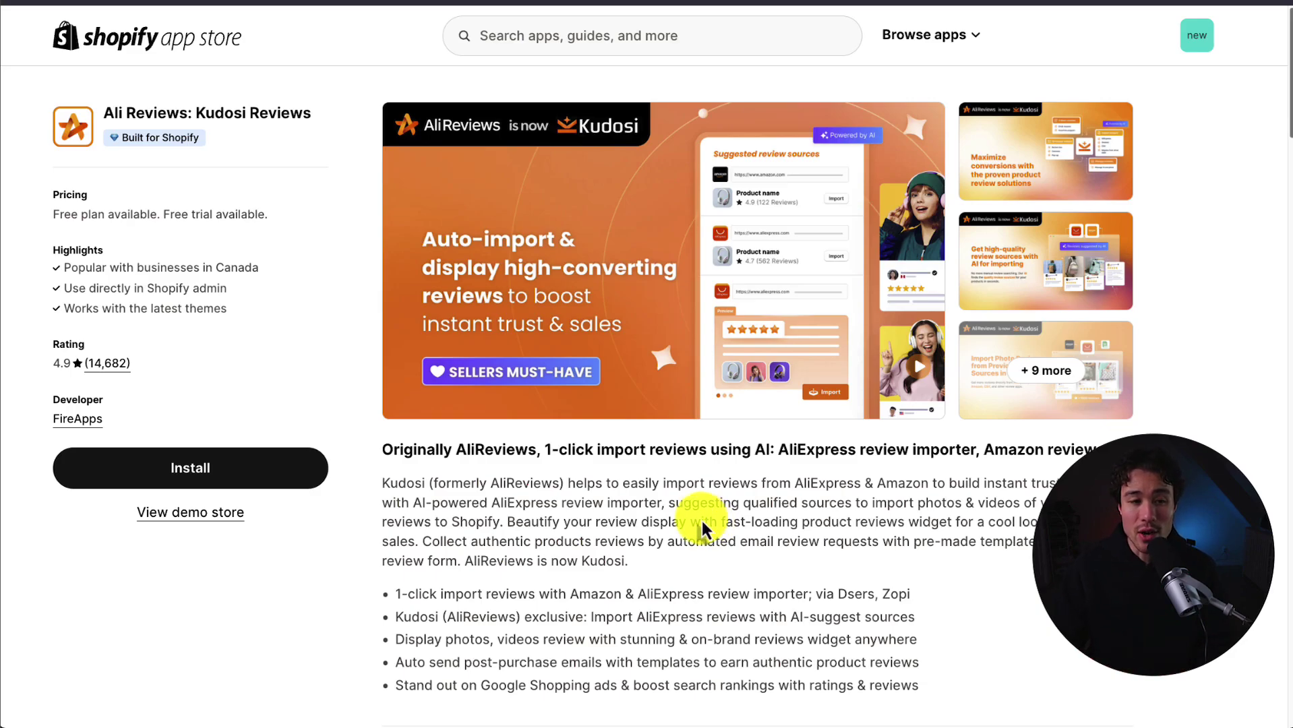
- Examine the merchant reviews, overall rating and Free plan features on the Ali Reviews: Kudosi Reviews app listing
{"action": "scroll", "coordinate": [198, 370], "scroll_direction": "down", "scroll_amount": 8}
{"action": "scroll", "coordinate": [198, 378], "scroll_direction": "down", "scroll_amount": 11}
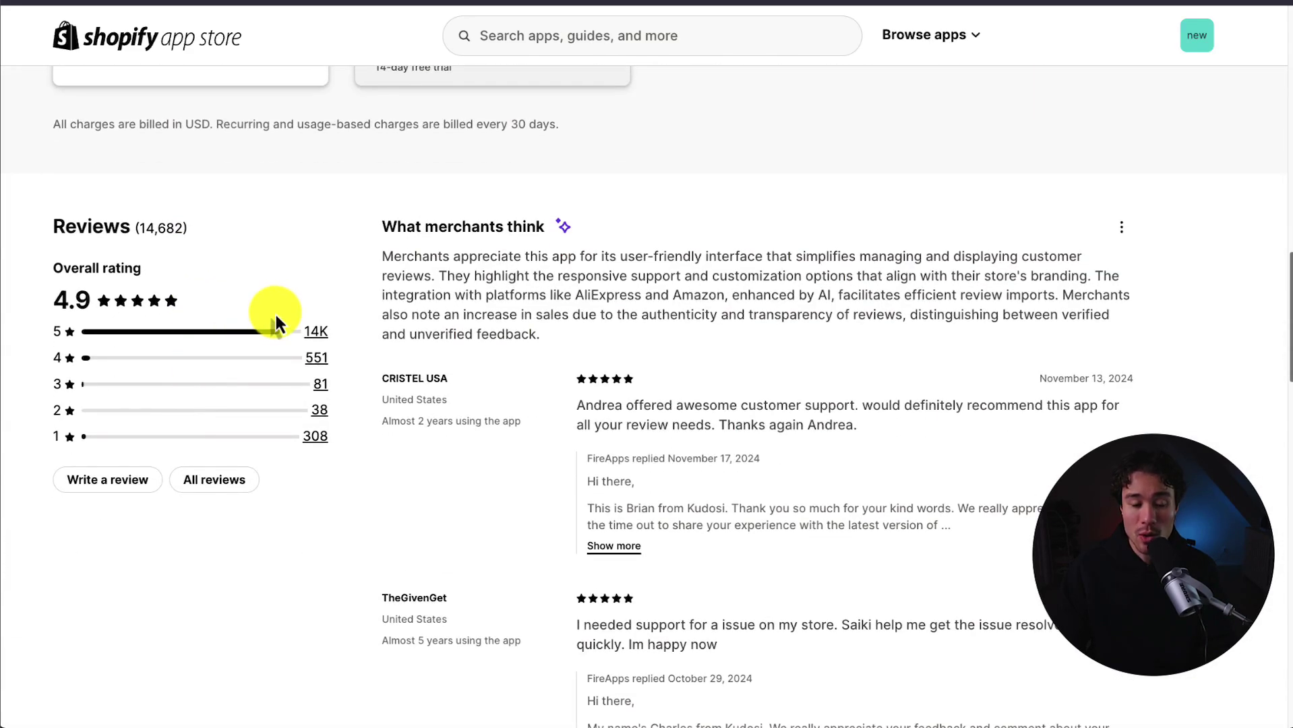
{"action": "scroll", "coordinate": [374, 391], "scroll_direction": "up", "scroll_amount": 2}
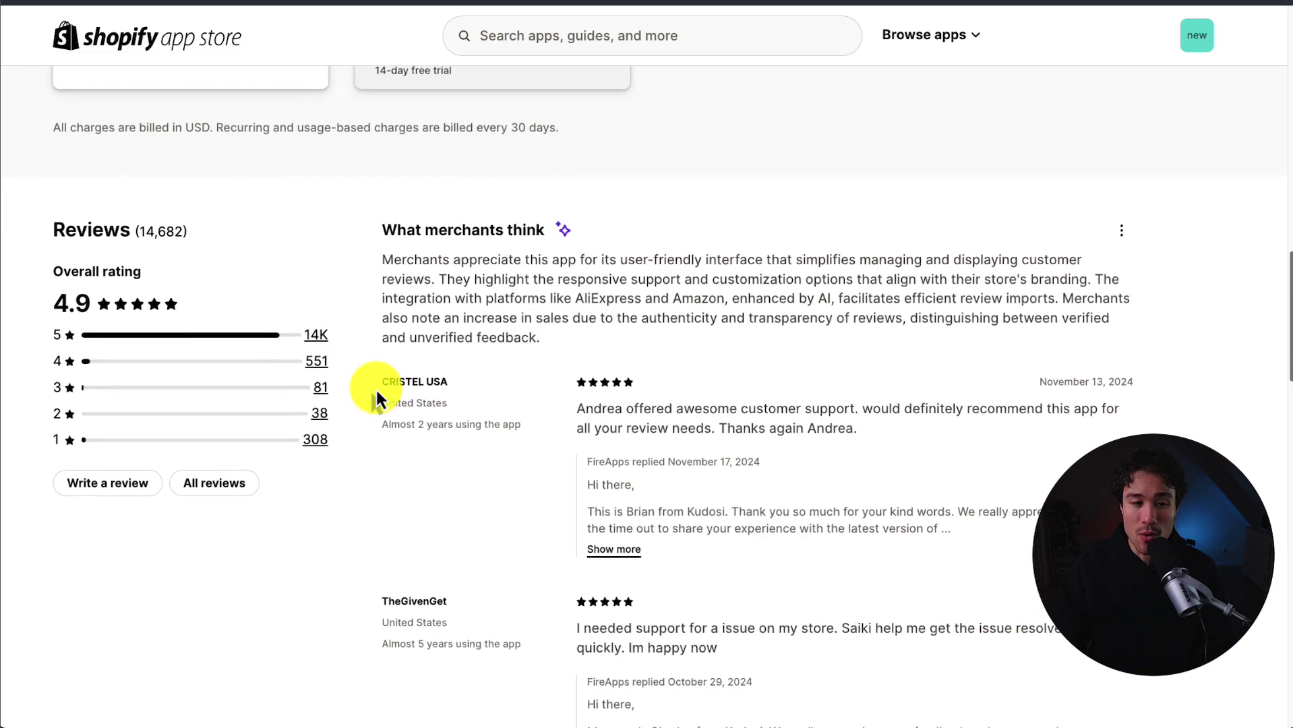
{"action": "scroll", "coordinate": [378, 398], "scroll_direction": "up", "scroll_amount": 7}
{"action": "left_click_drag", "start_coordinate": [72, 485], "coordinate": [170, 579]}
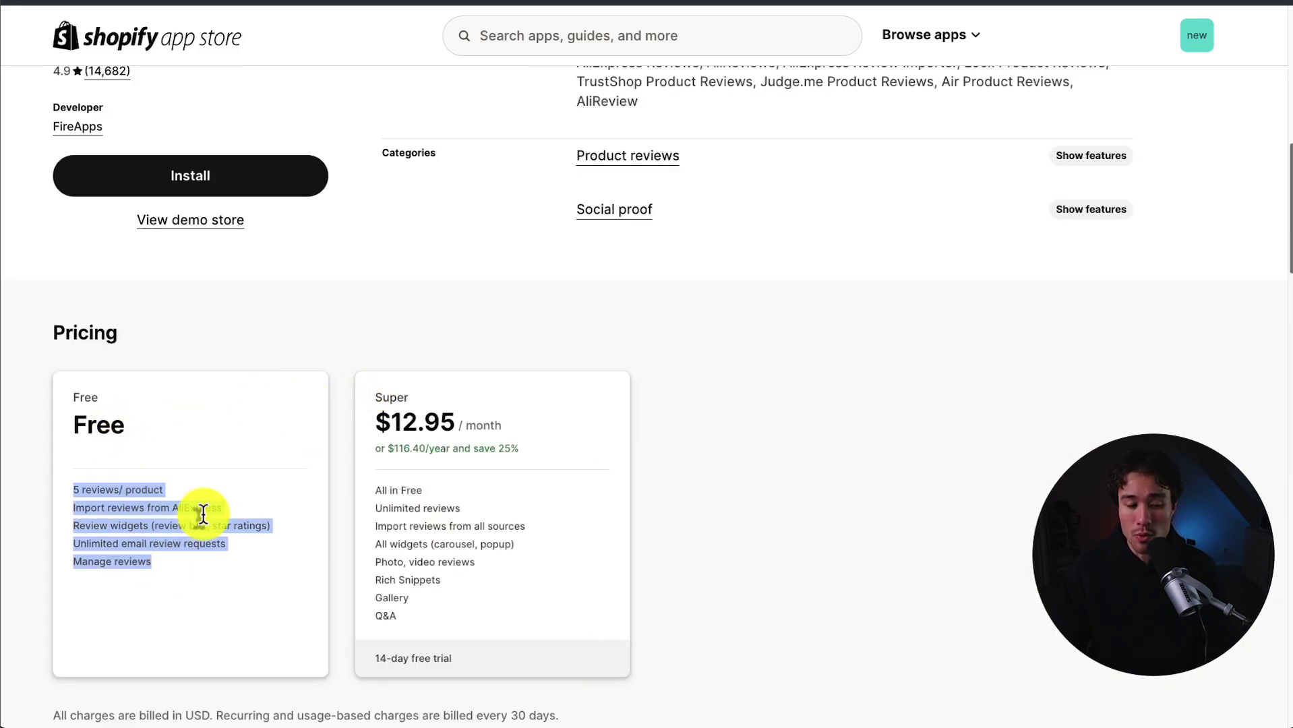
{"action": "scroll", "coordinate": [320, 335], "scroll_direction": "up", "scroll_amount": 4}
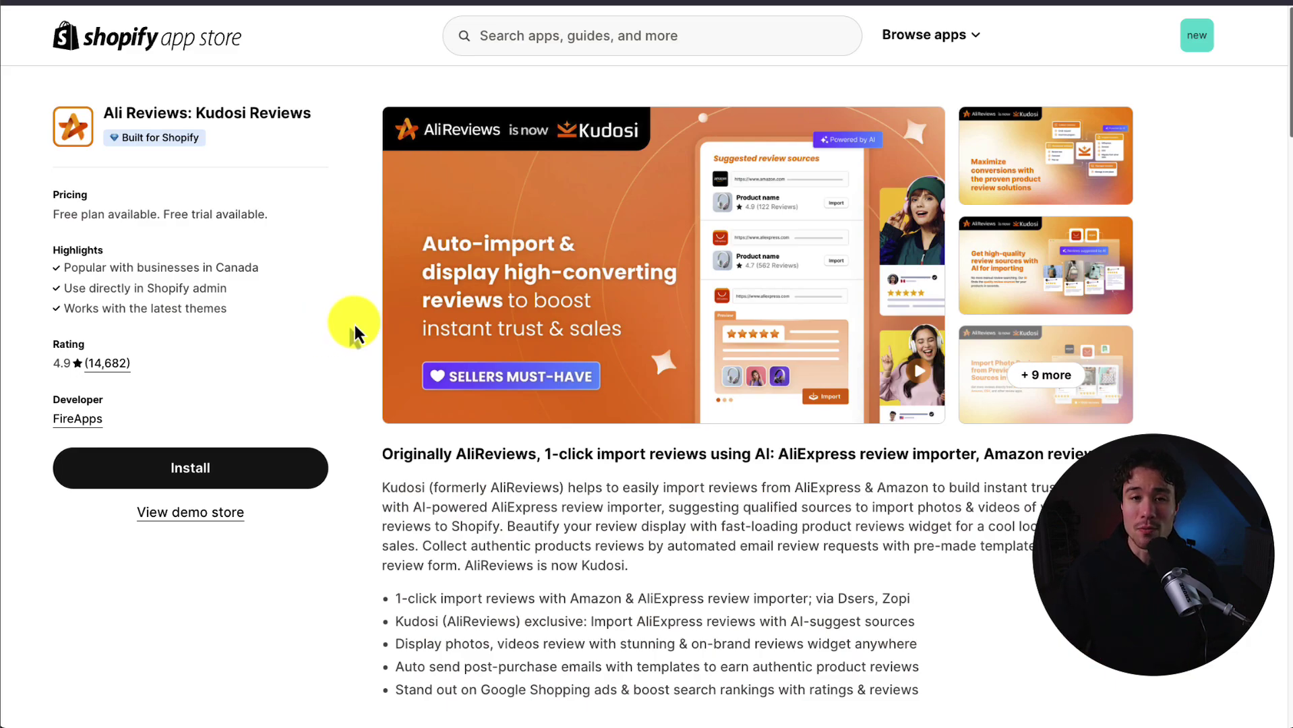
- Install the Kudosi (Ali Reviews) app on the store and keep its Free plan
{"action": "left_click", "coordinate": [184, 481]}
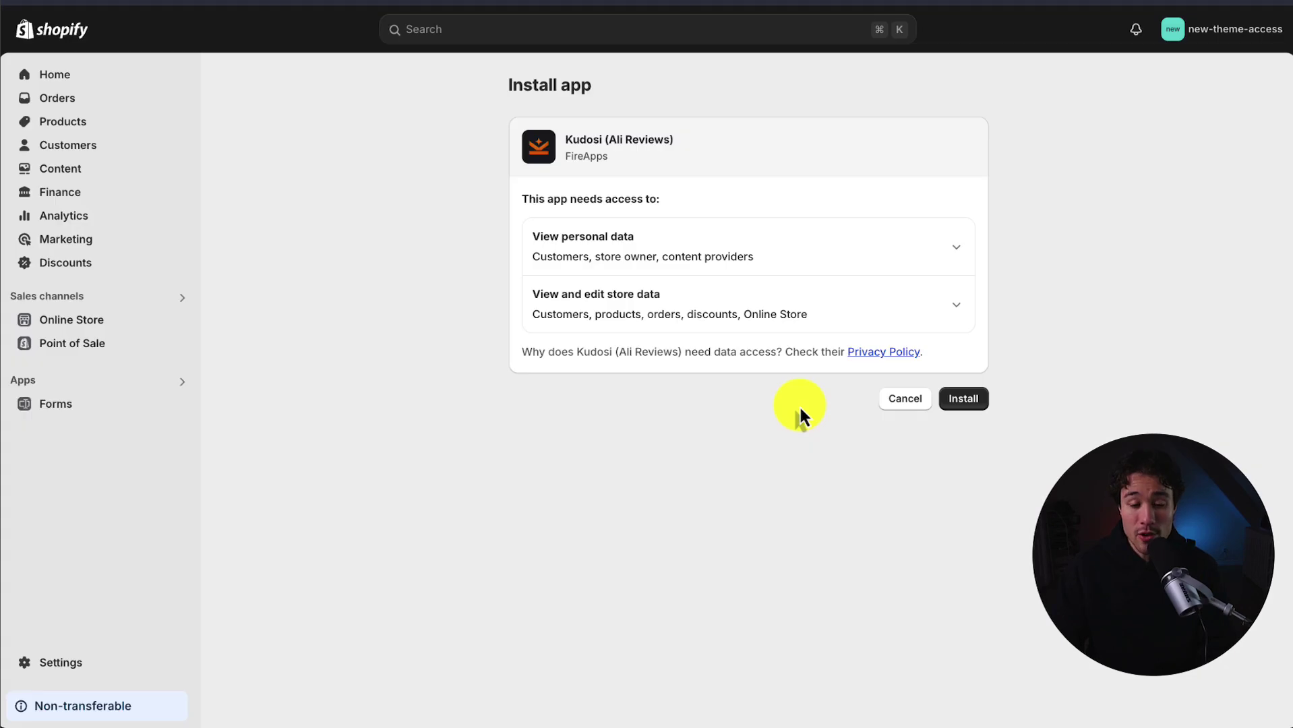
{"action": "left_click", "coordinate": [964, 400]}
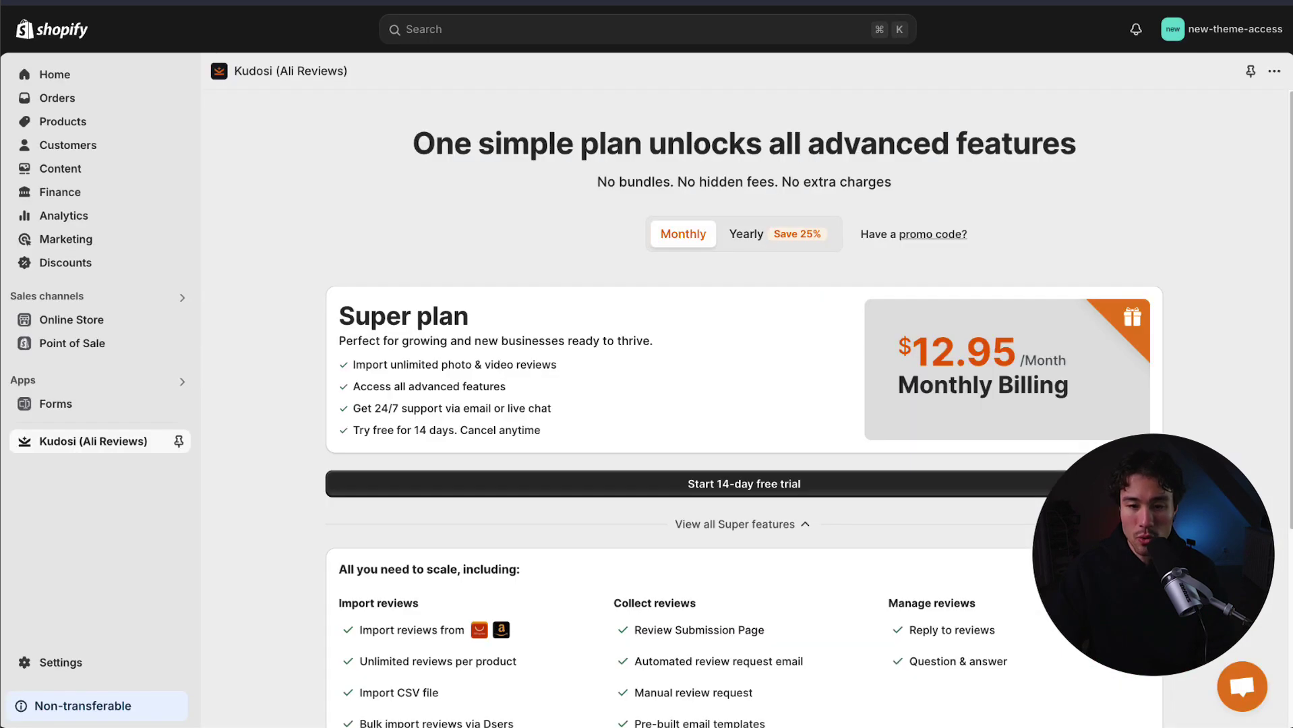
{"action": "scroll", "coordinate": [742, 405], "scroll_direction": "down", "scroll_amount": 5}
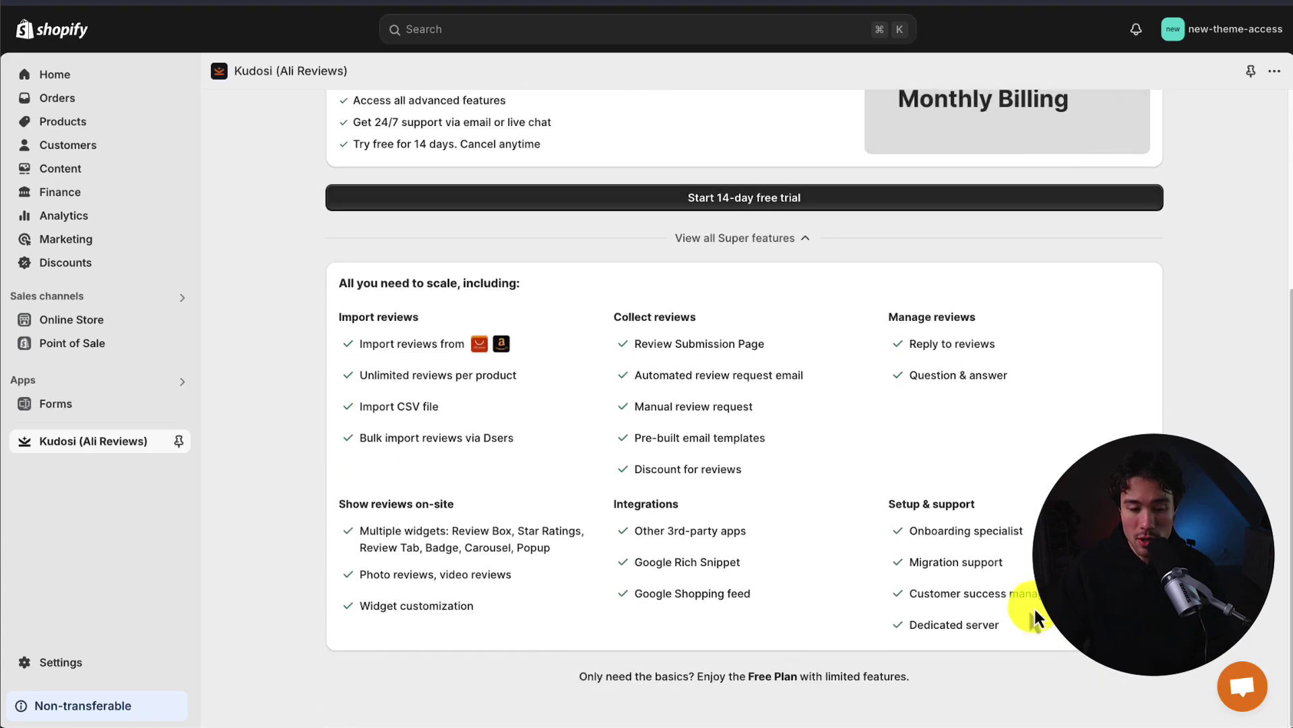
{"action": "left_click", "coordinate": [771, 677]}
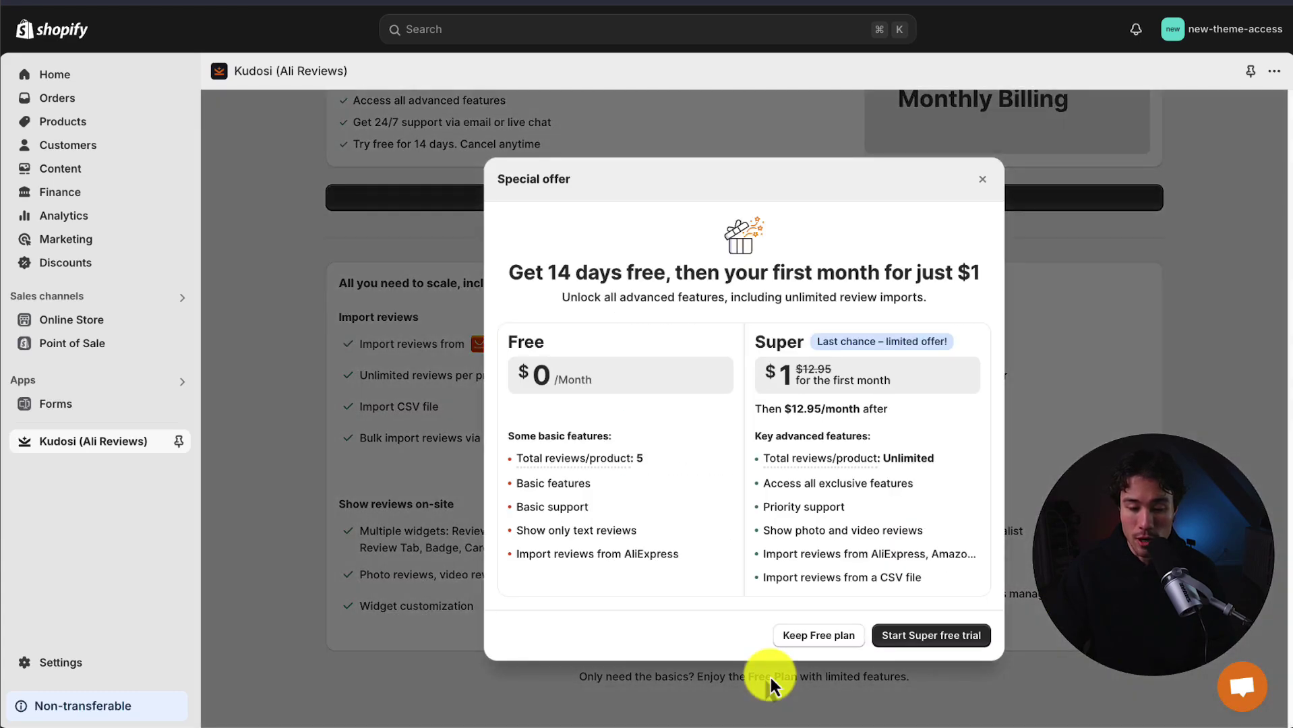
{"action": "left_click", "coordinate": [819, 635]}
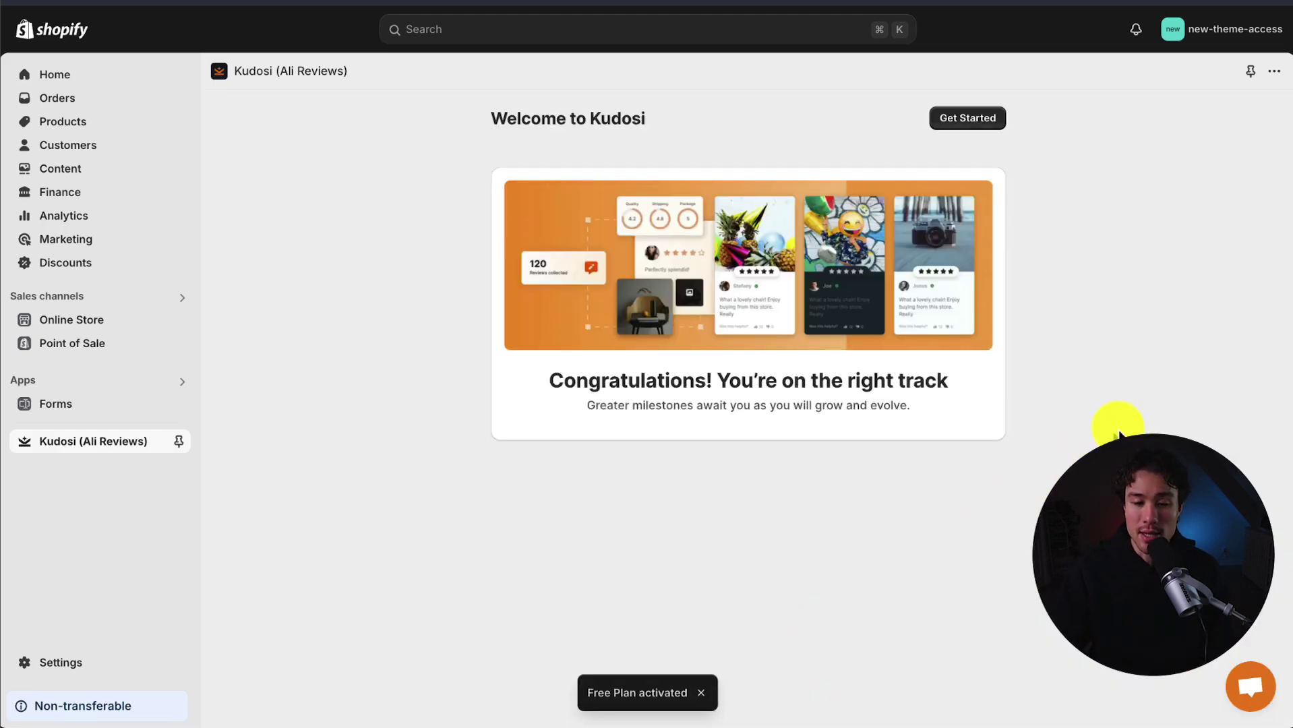
- Enable Kudosi's Core Snippet app embed from the setup guide, save the theme, and reload the app dashboard
{"action": "left_click", "coordinate": [963, 118]}
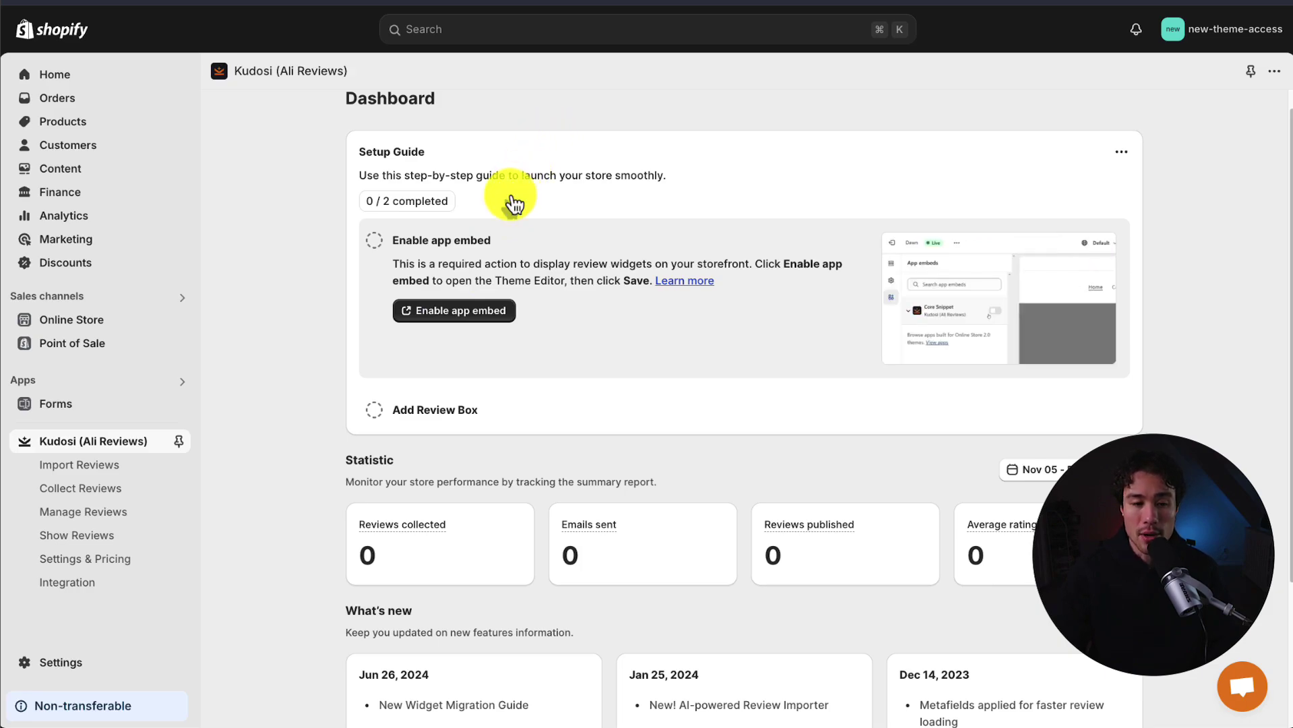
{"action": "left_click", "coordinate": [442, 317]}
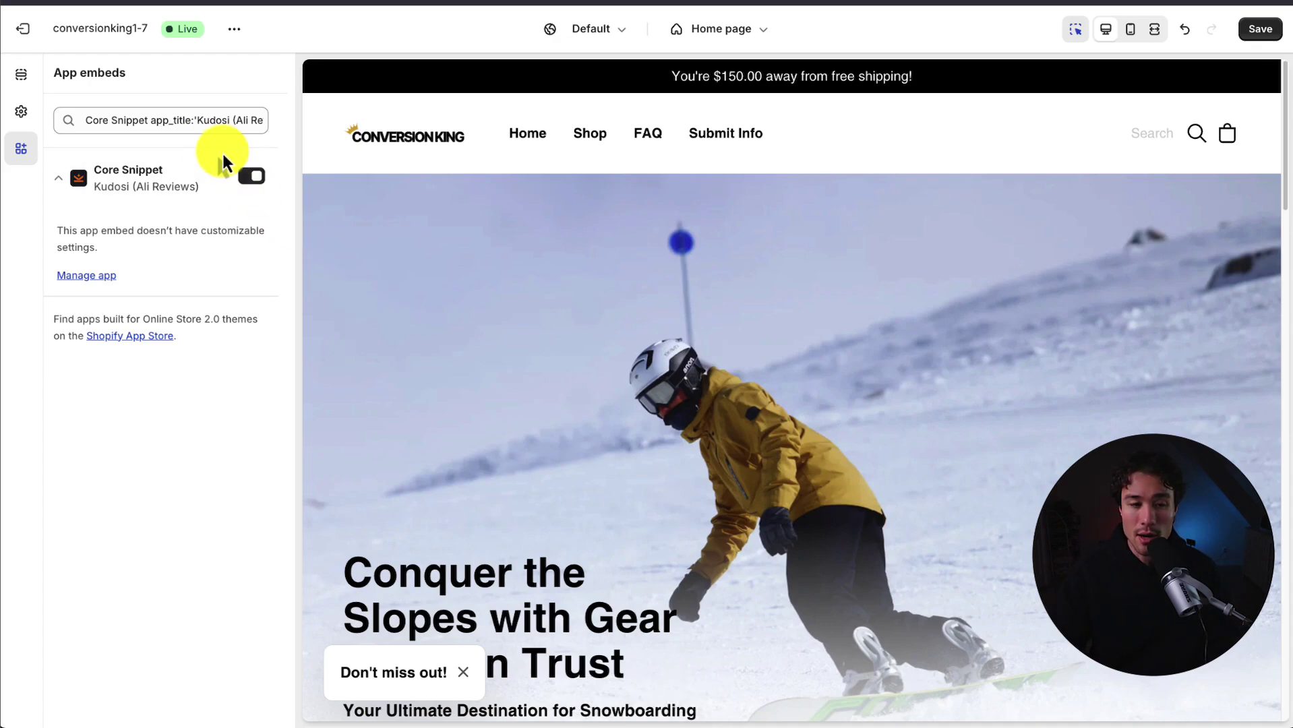
{"action": "left_click", "coordinate": [1260, 28]}
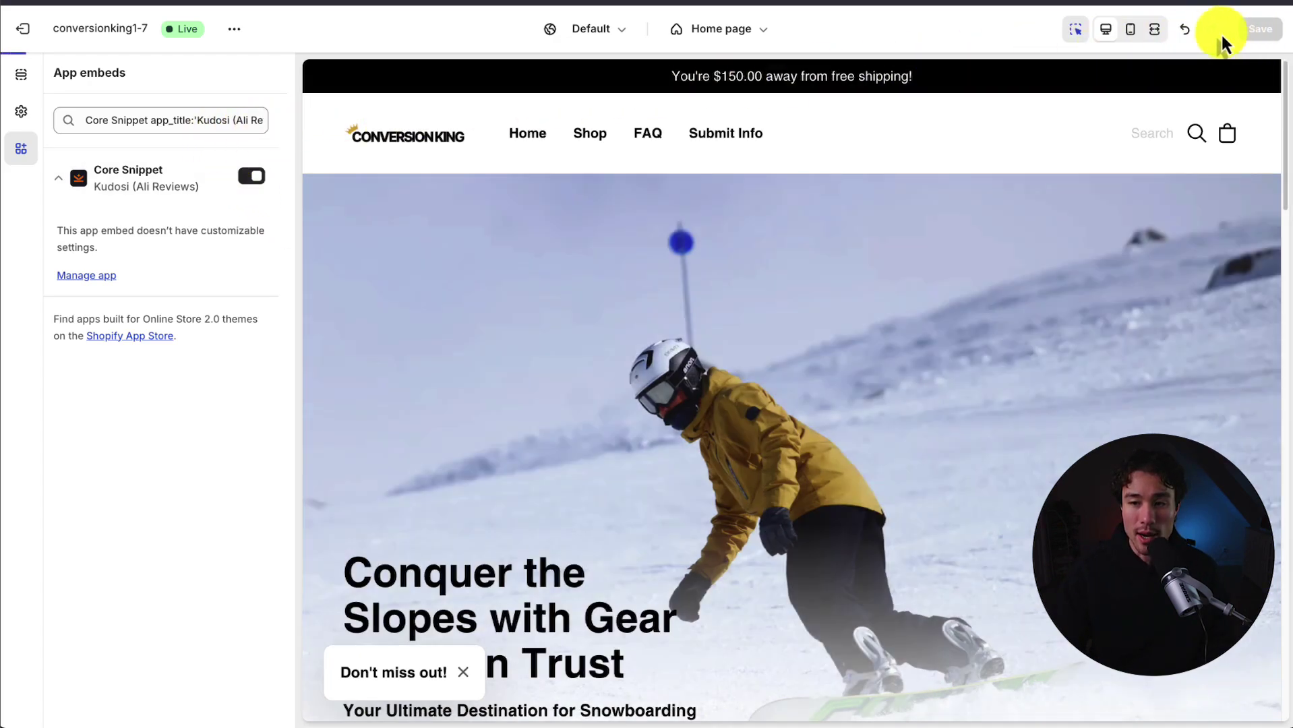
{"action": "key", "text": "super+w"}
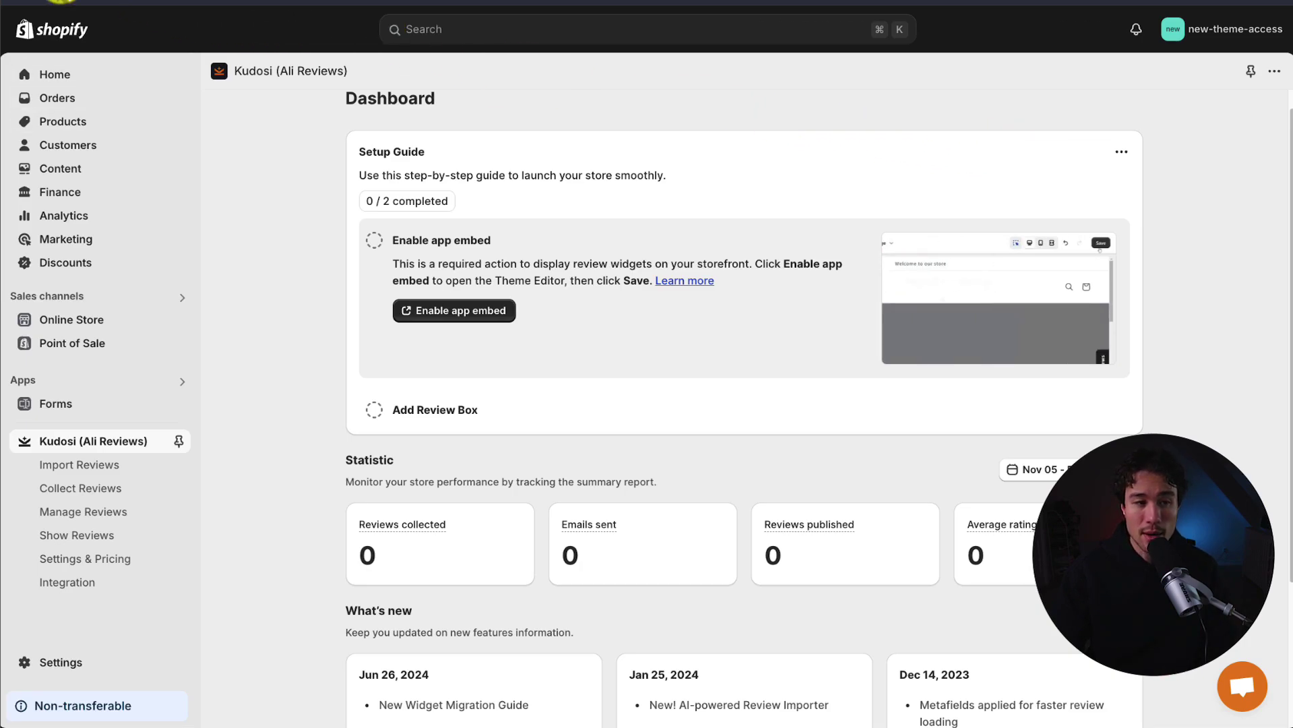
{"action": "key", "text": "super+r"}
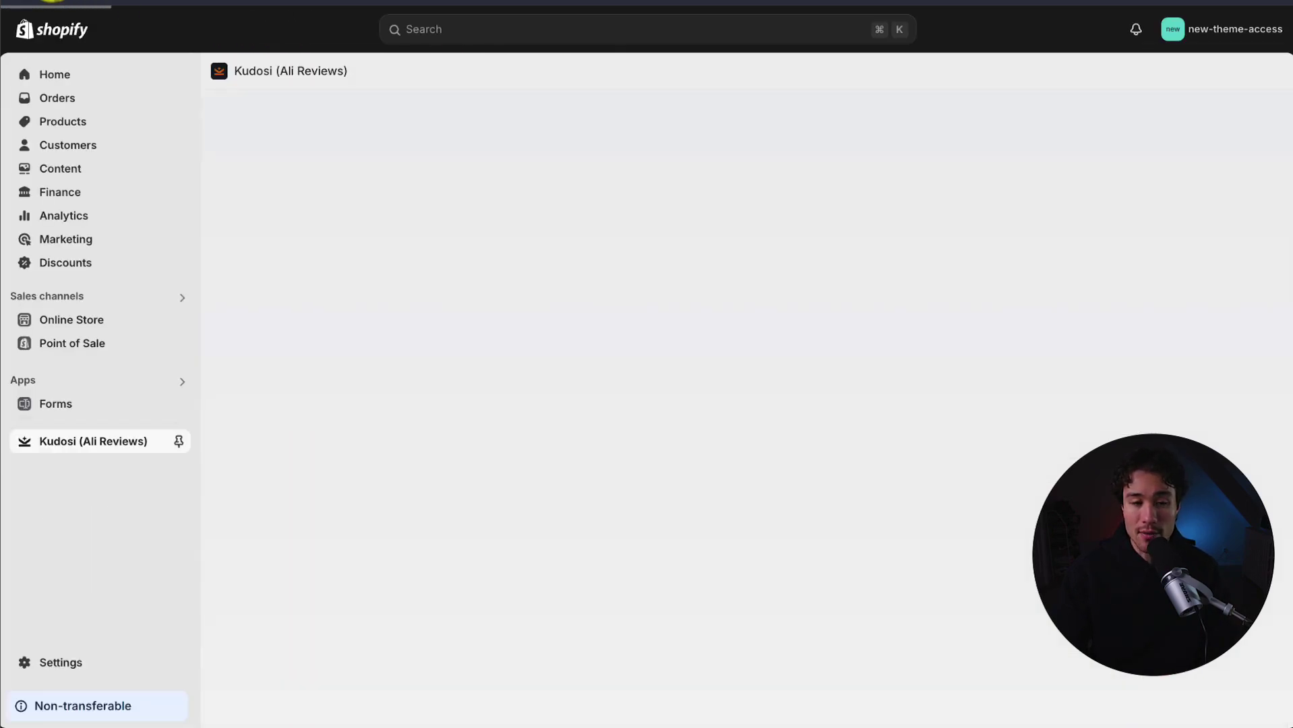
- Add the Kudosi Review Box to the Default product template, check its widgets in the preview, and save the theme
{"action": "left_click", "coordinate": [428, 432]}
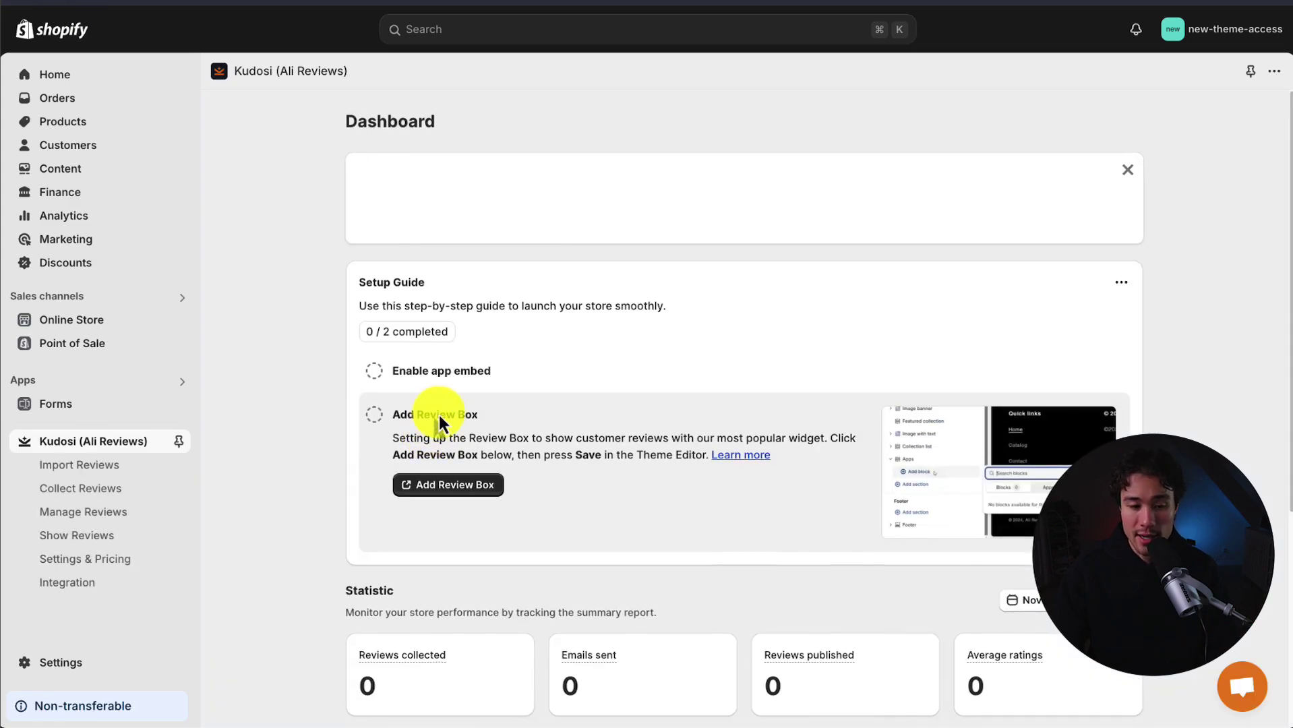
{"action": "scroll", "coordinate": [478, 342], "scroll_direction": "down", "scroll_amount": 2}
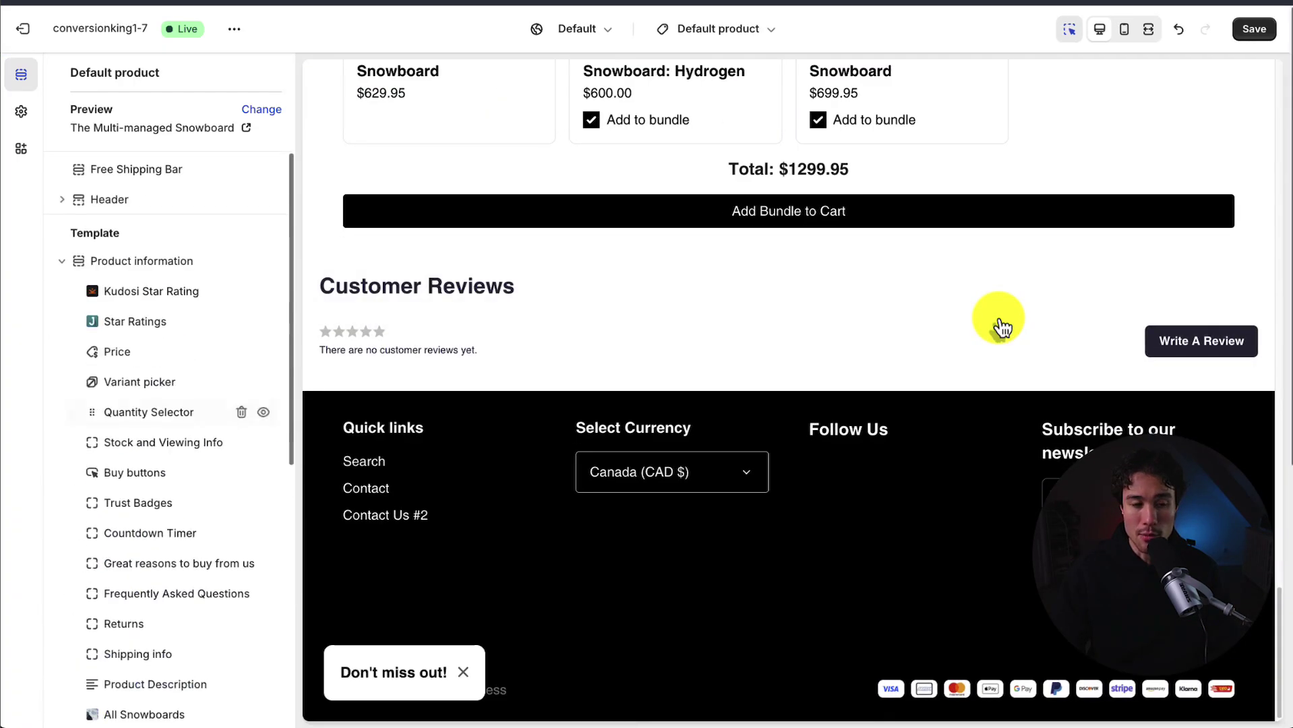
{"action": "scroll", "coordinate": [944, 317], "scroll_direction": "up", "scroll_amount": 10}
{"action": "left_click", "coordinate": [125, 291]}
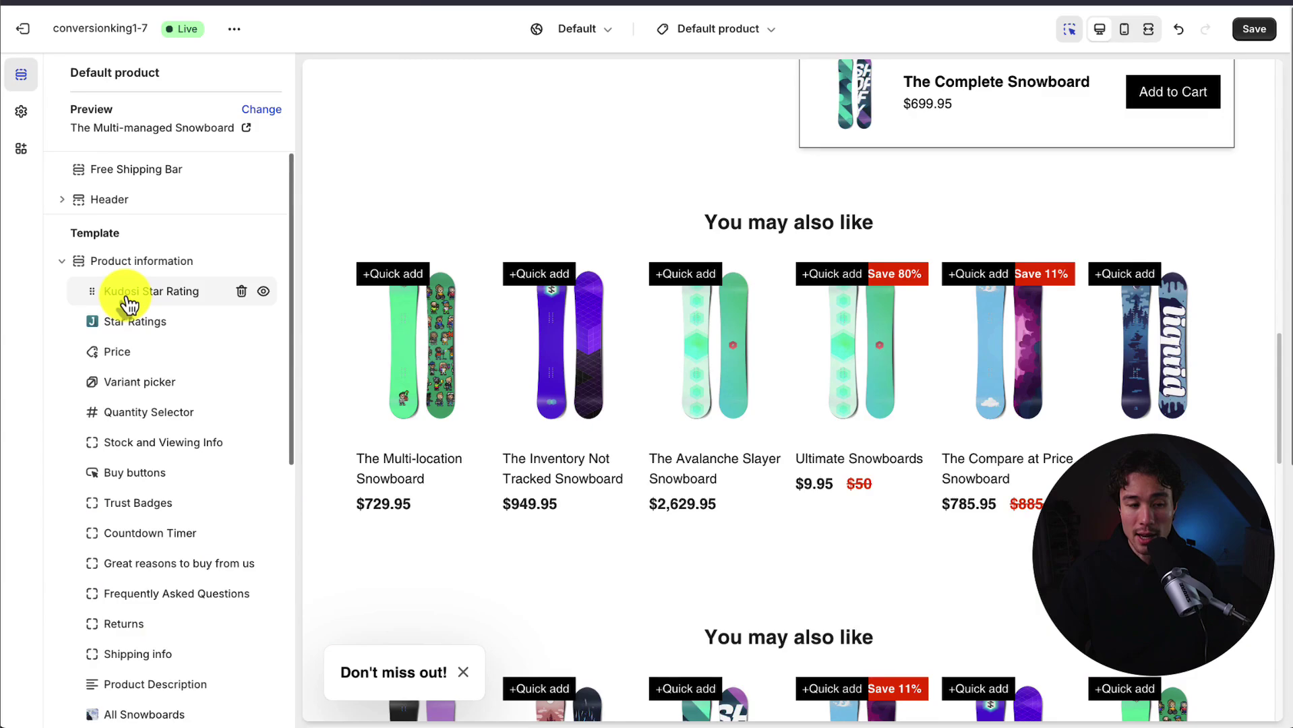
{"action": "scroll", "coordinate": [863, 331], "scroll_direction": "down", "scroll_amount": 15}
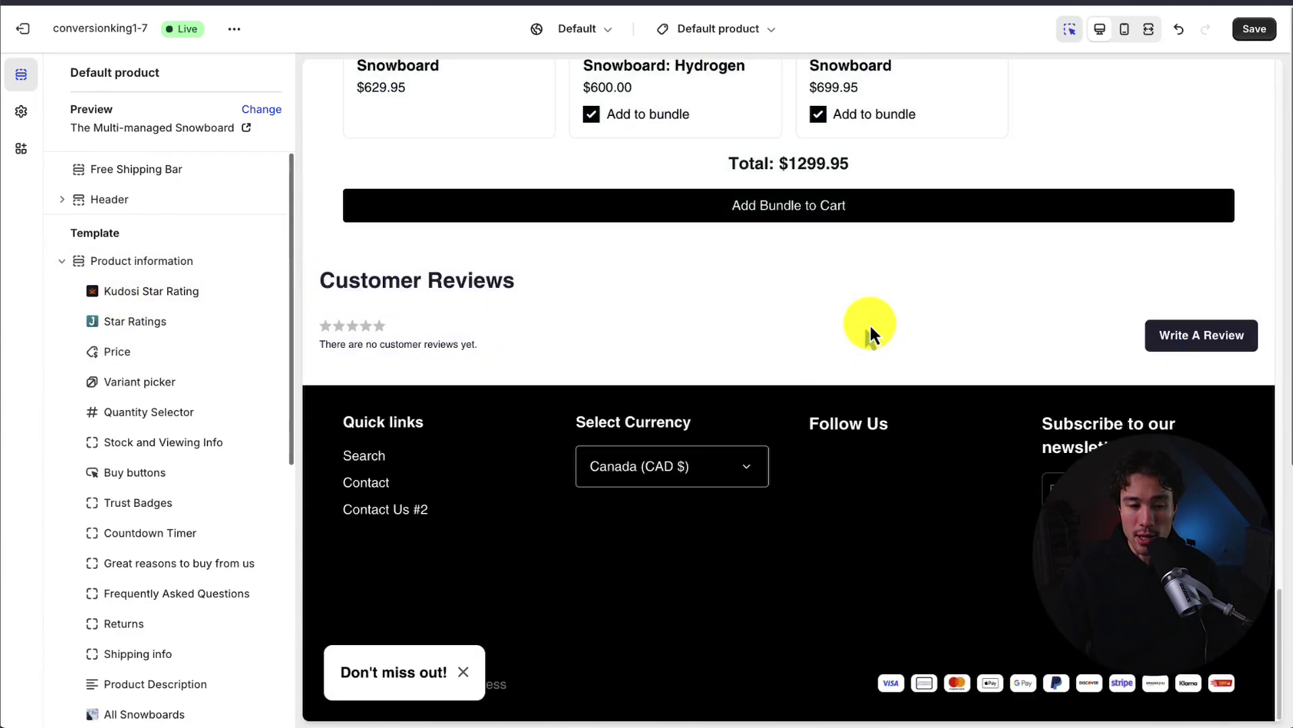
{"action": "left_click", "coordinate": [1254, 28]}
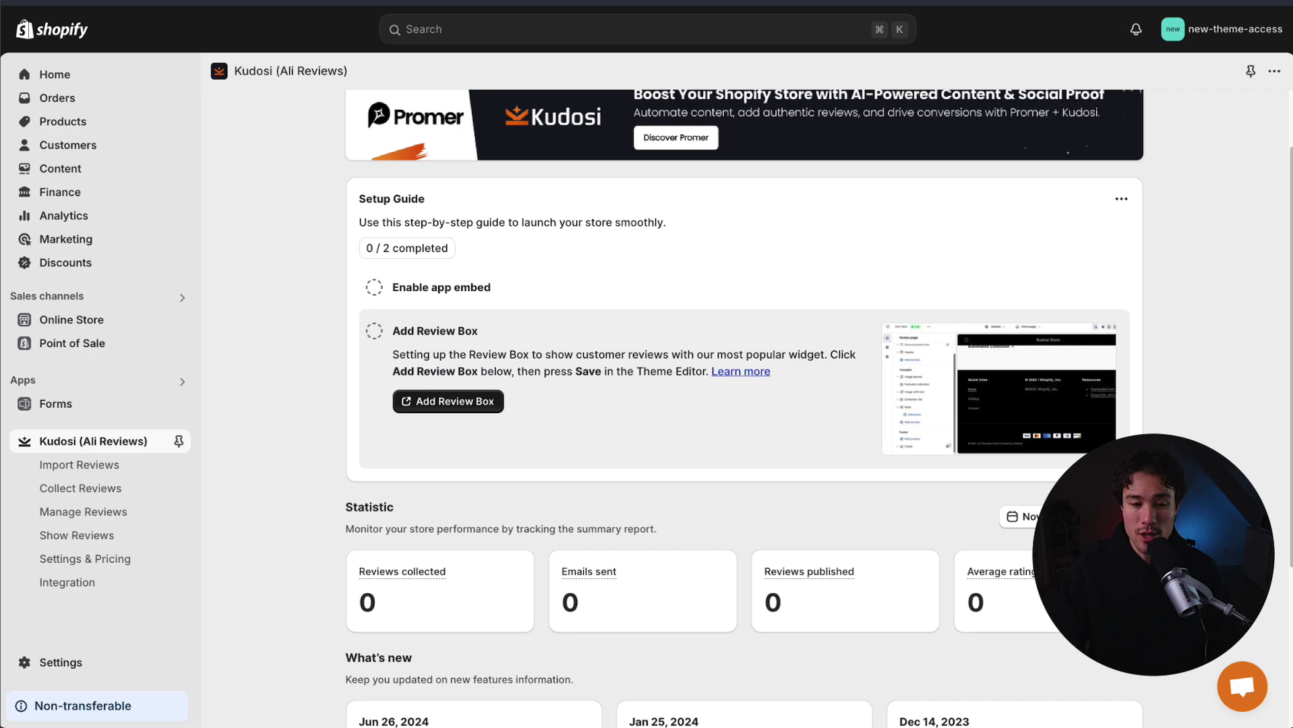
- Open the review import page for The Collection Snowboard: Liquid
{"action": "scroll", "coordinate": [742, 405], "scroll_direction": "down", "scroll_amount": 4}
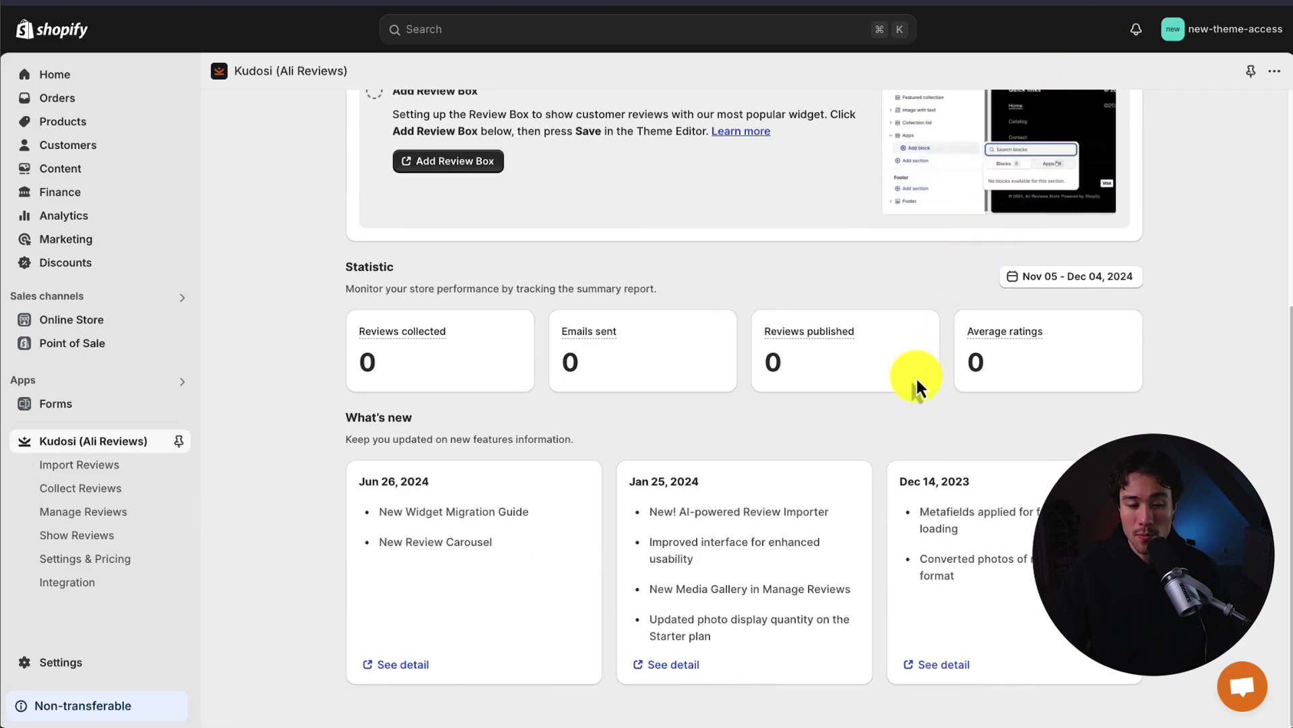
{"action": "left_click", "coordinate": [110, 465]}
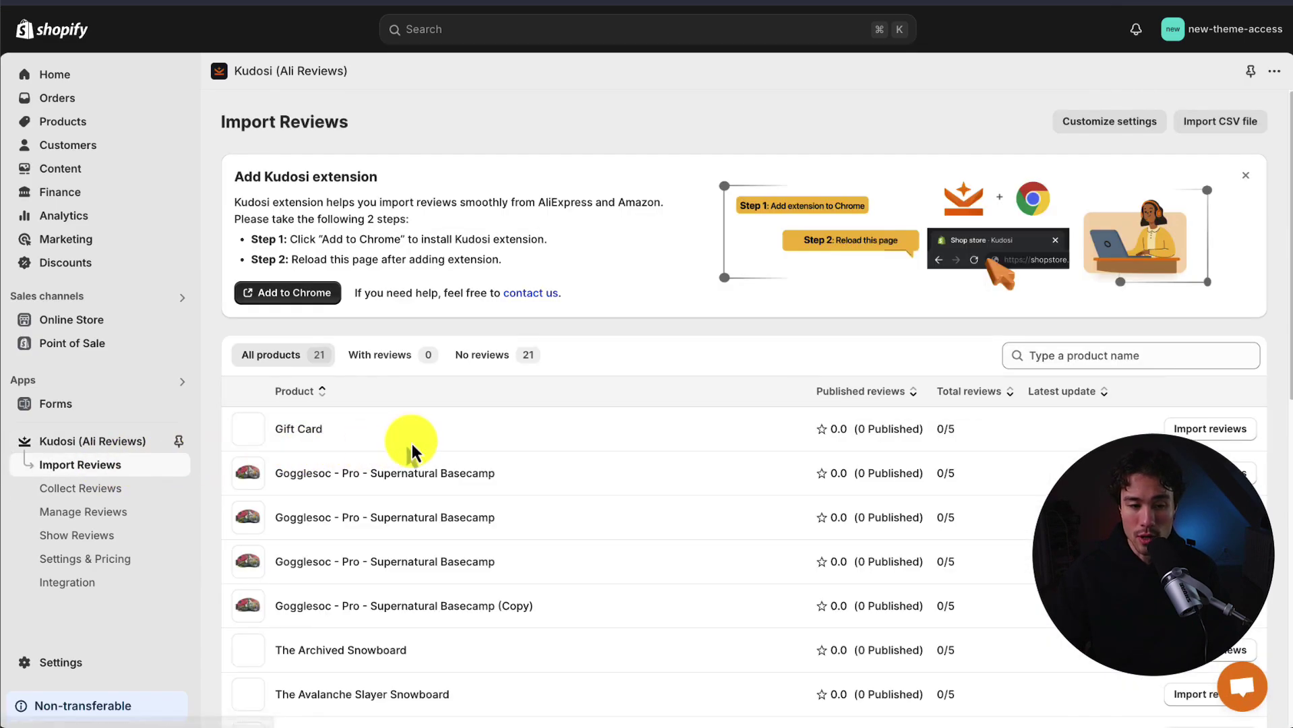
{"action": "scroll", "coordinate": [472, 432], "scroll_direction": "down", "scroll_amount": 10}
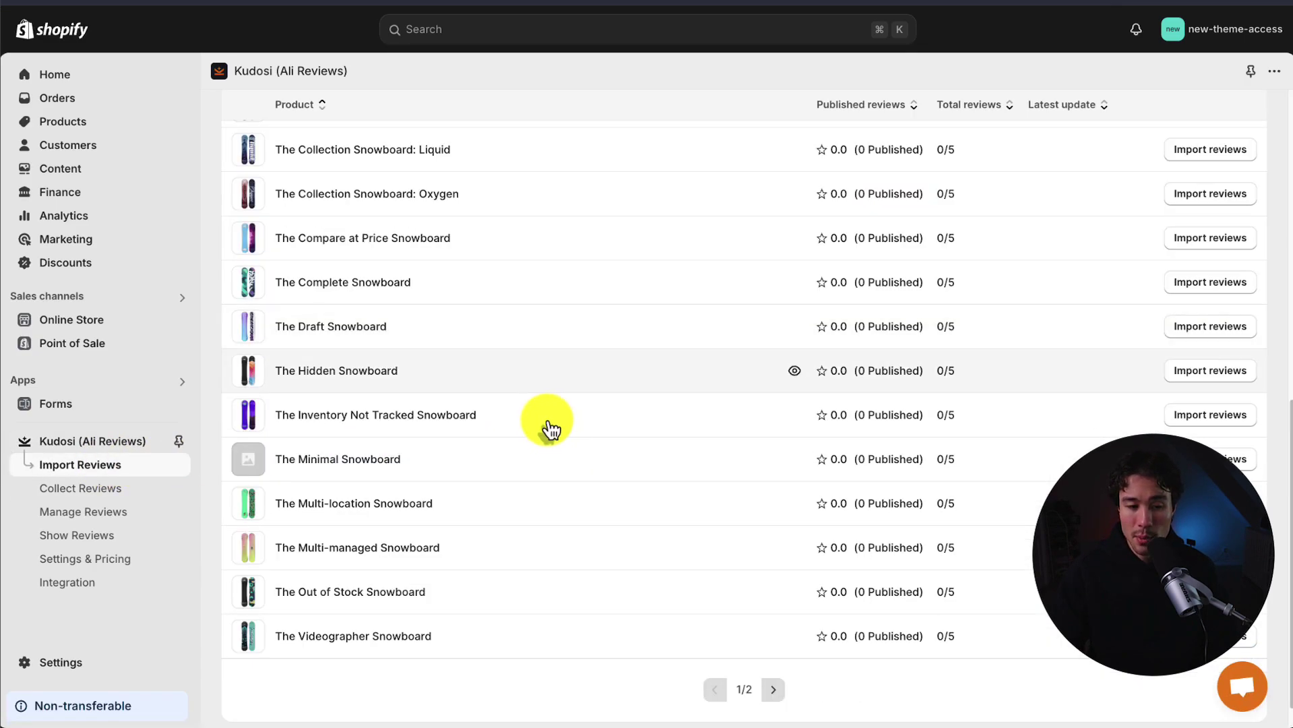
{"action": "left_click", "coordinate": [327, 246]}
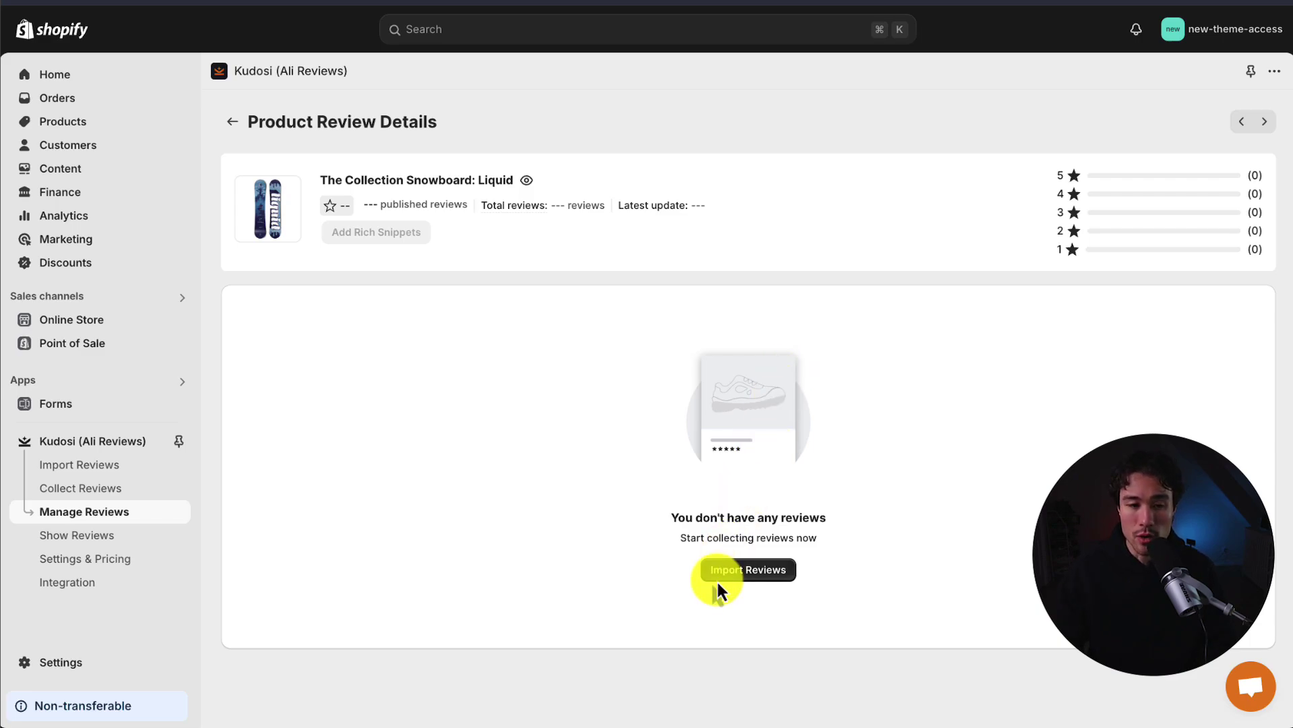
{"action": "left_click", "coordinate": [769, 575]}
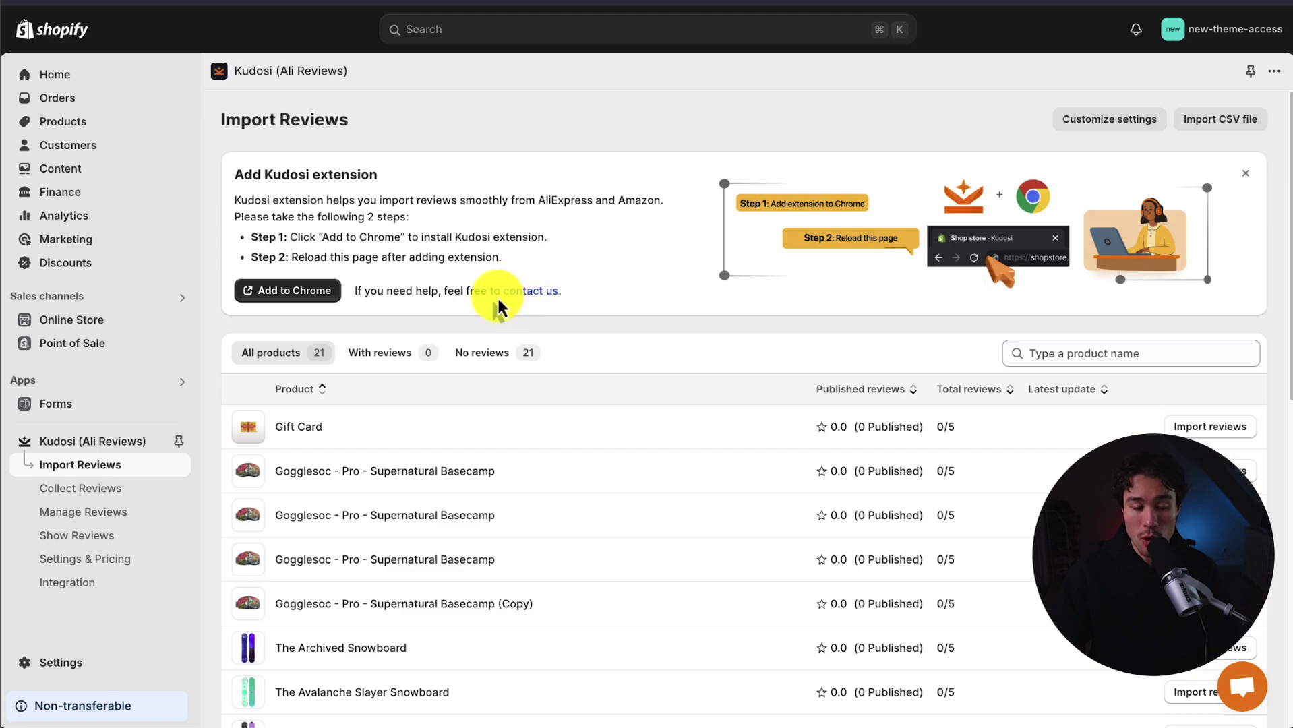
{"action": "scroll", "coordinate": [494, 310], "scroll_direction": "down", "scroll_amount": 5}
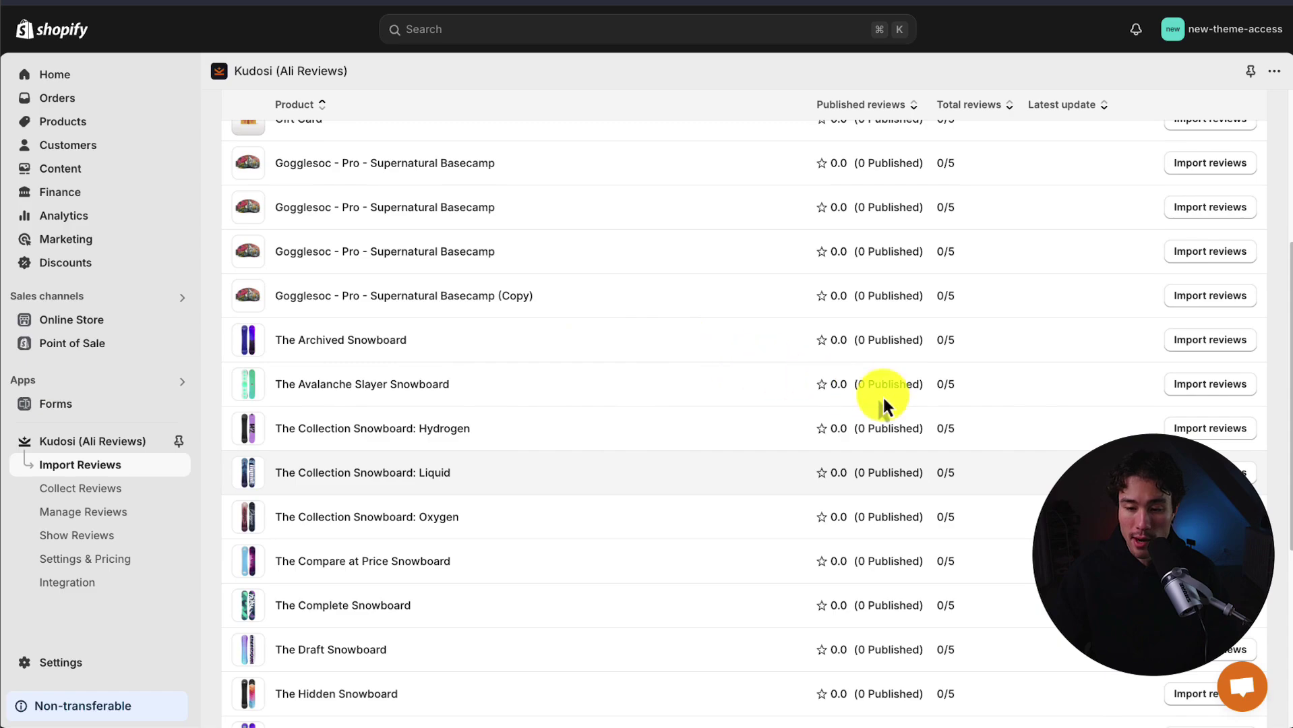
{"action": "left_click", "coordinate": [1213, 472]}
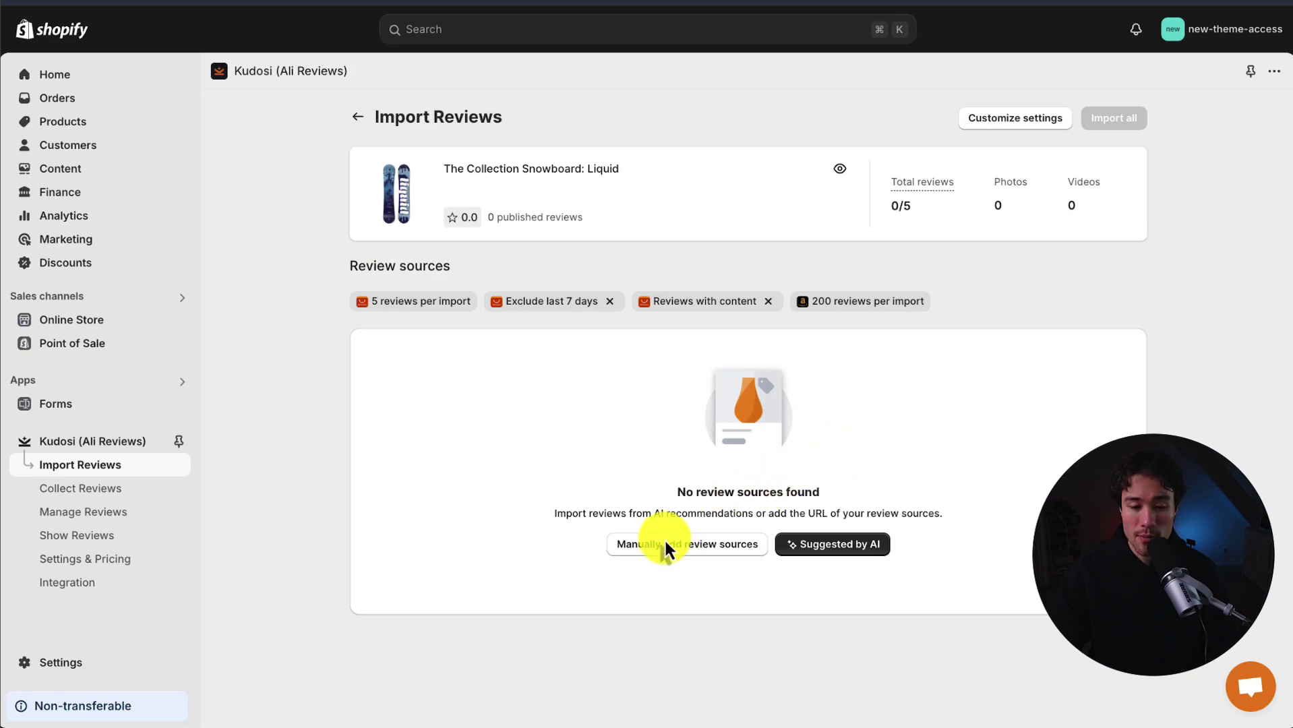
{"action": "left_click", "coordinate": [641, 555]}
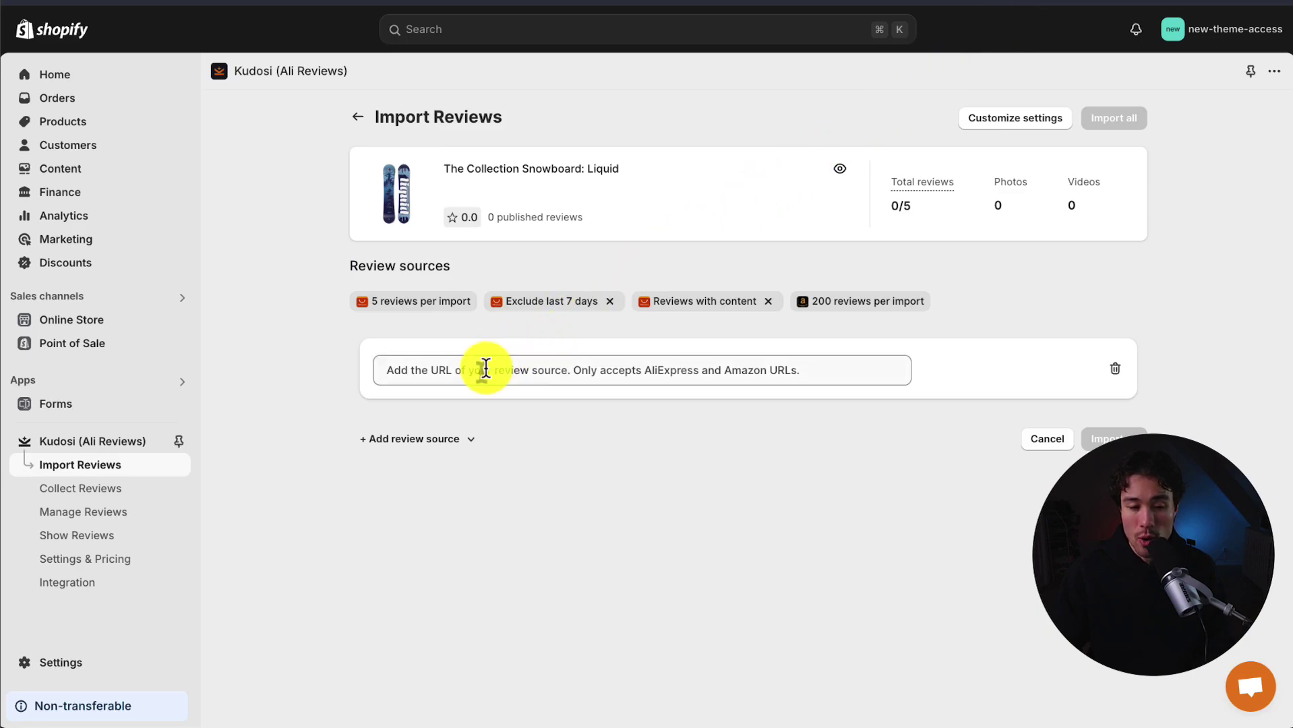
{"action": "left_click", "coordinate": [486, 369]}
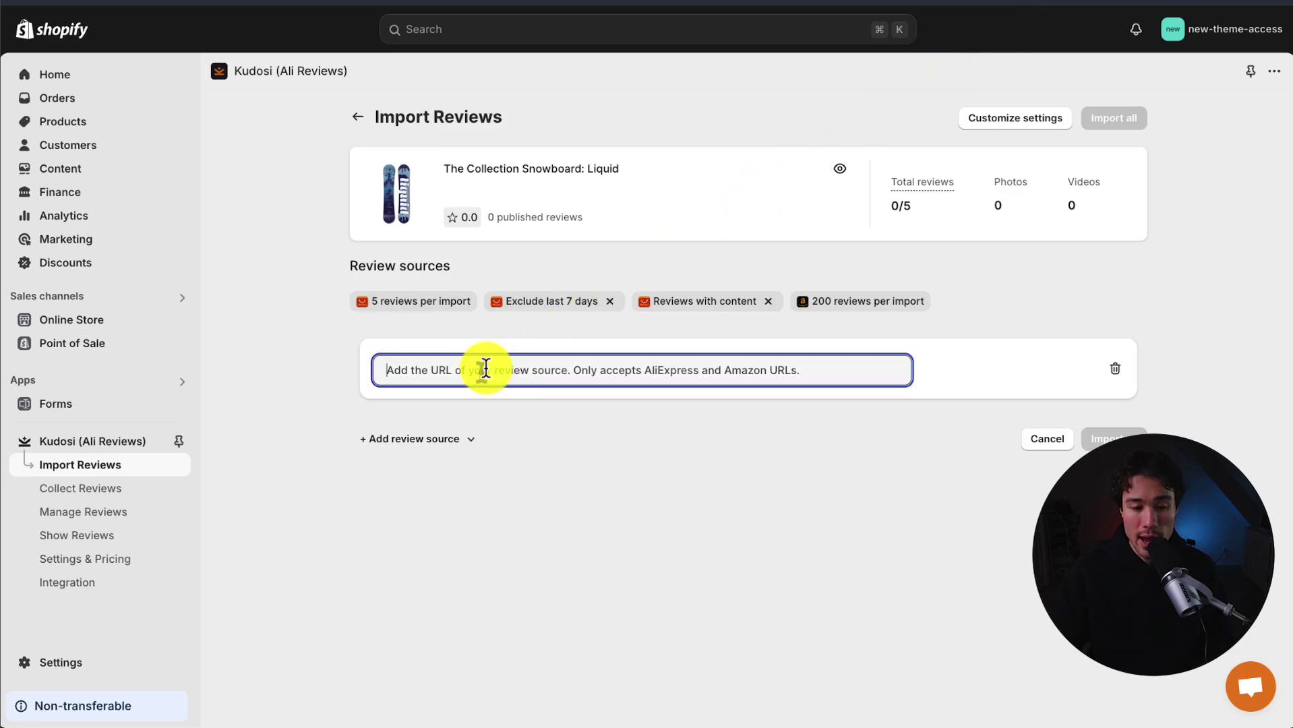
{"action": "key", "text": "super+v"}
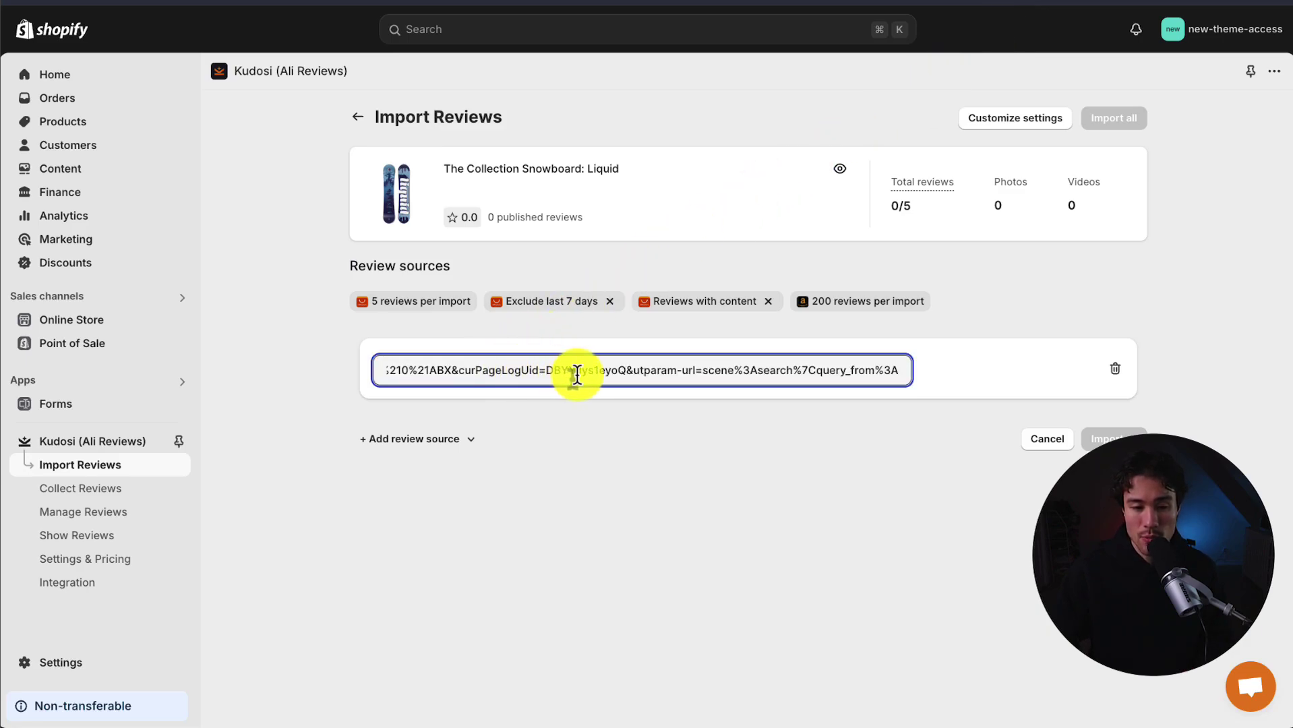
{"action": "key", "text": "super+Left"}
{"action": "key", "text": "Return"}
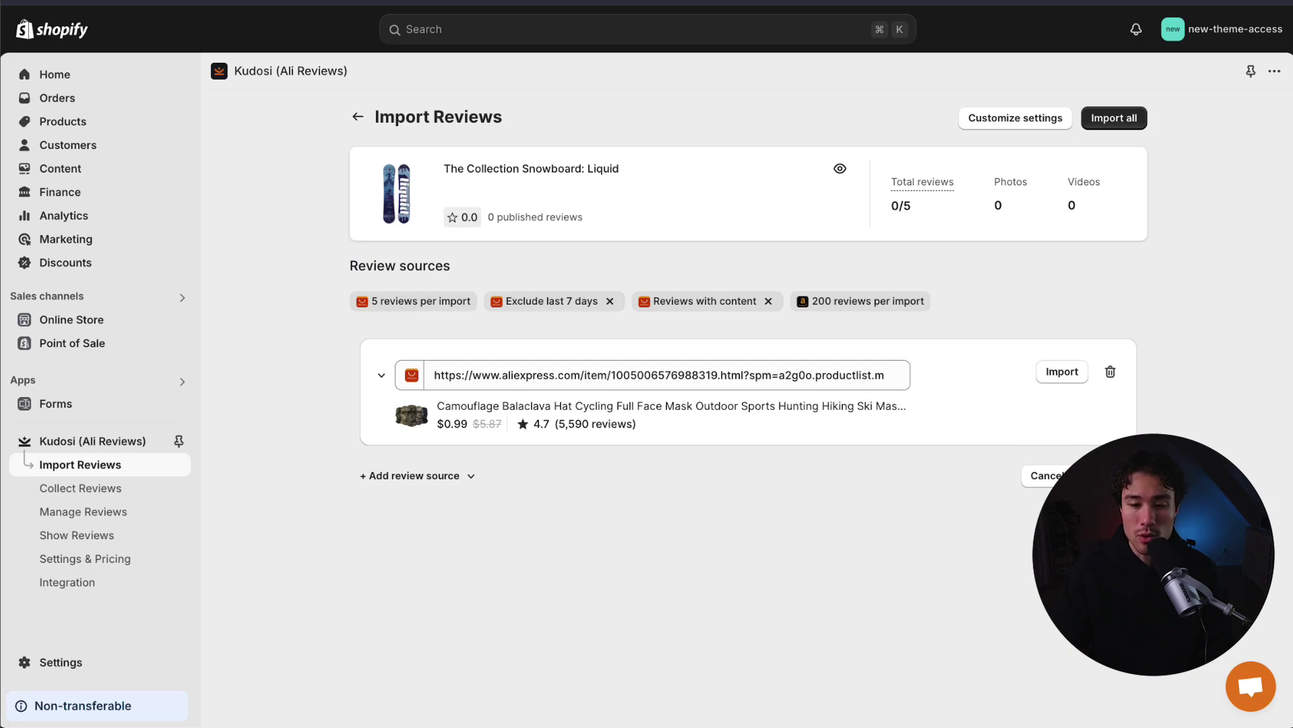
{"action": "left_click", "coordinate": [1047, 378]}
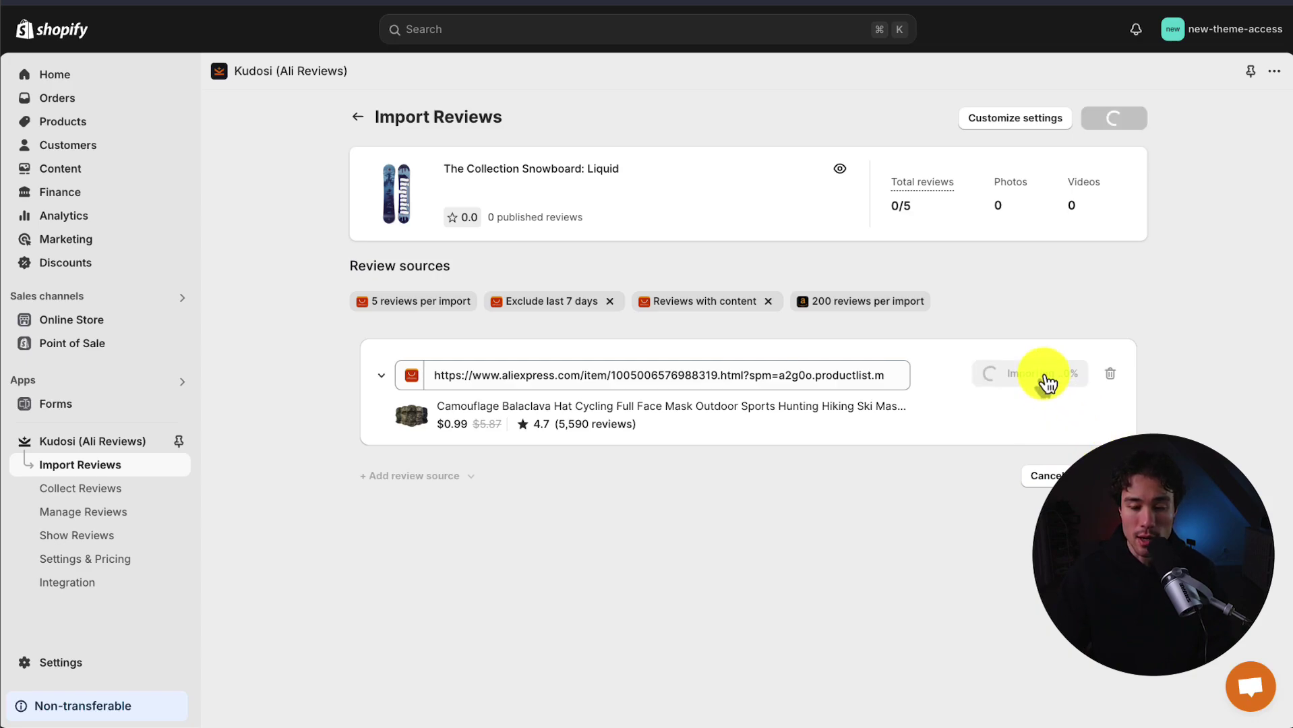
{"action": "triple_click", "coordinate": [1023, 549]}
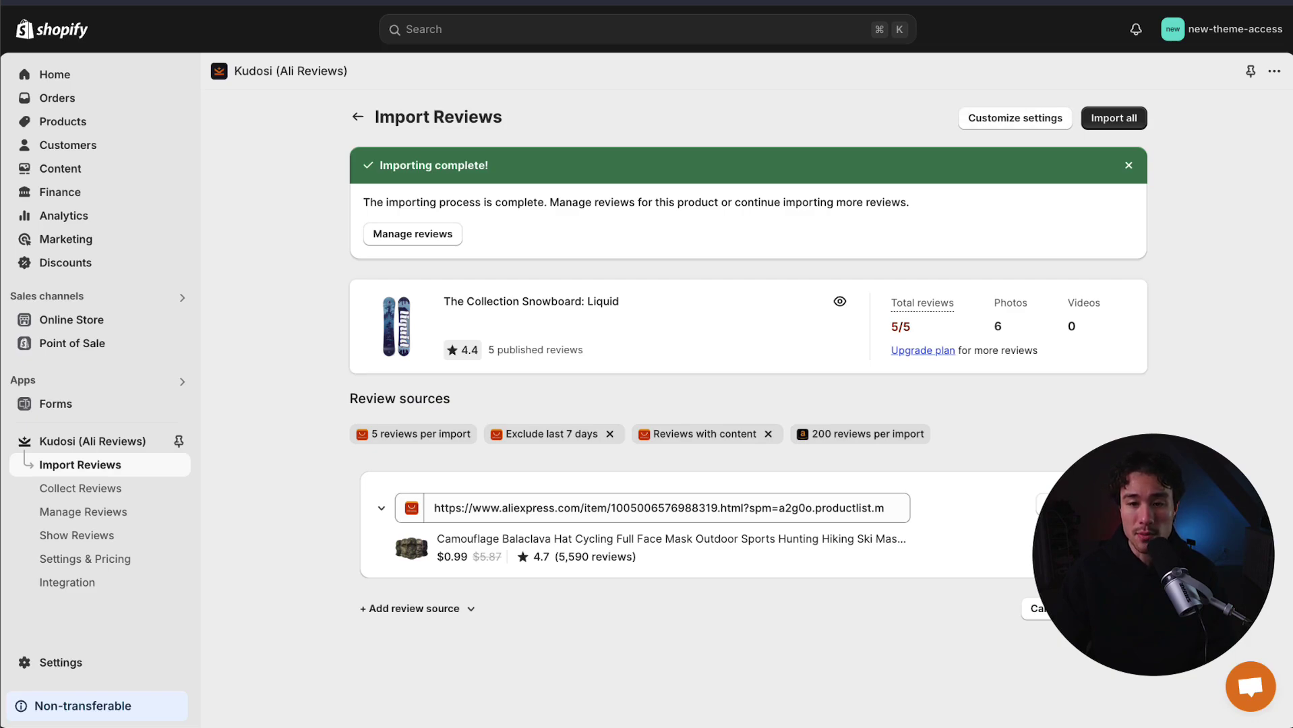
- Open the product-specific import settings and set the AliExpress photo option to Reviews with photo
{"action": "left_click", "coordinate": [1011, 118]}
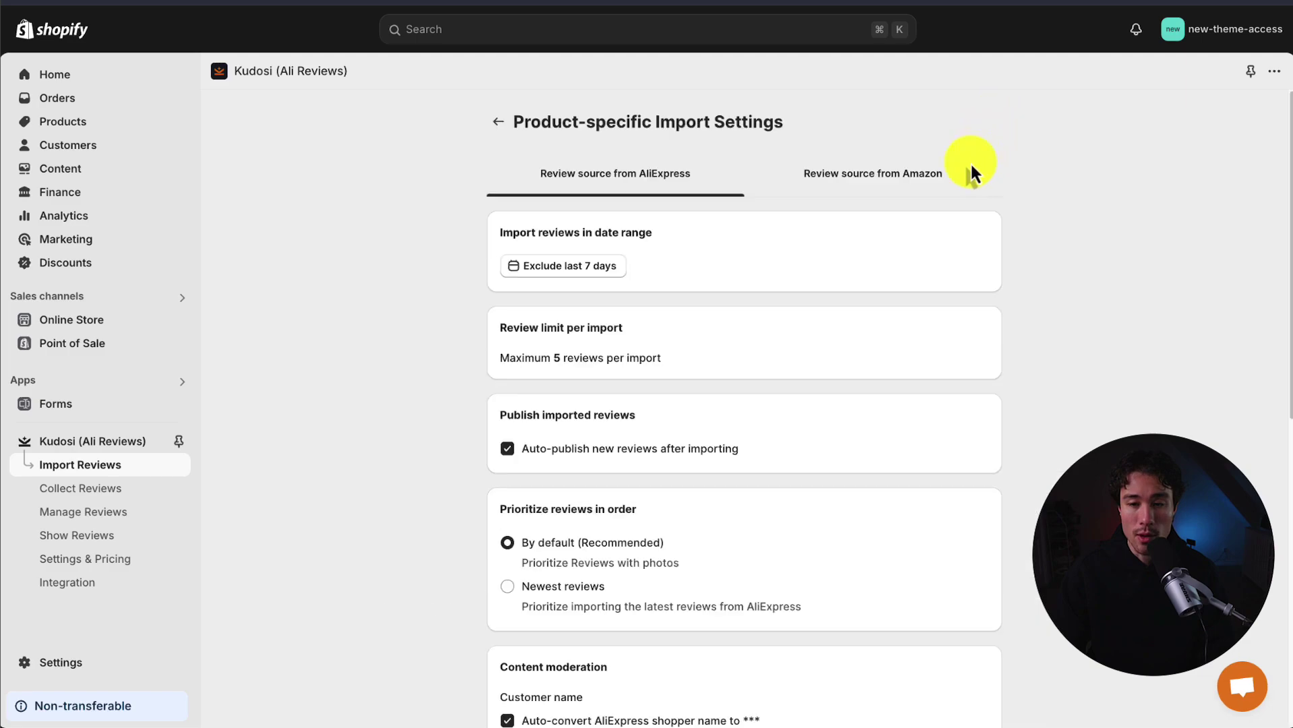
{"action": "scroll", "coordinate": [944, 210], "scroll_direction": "down", "scroll_amount": 1}
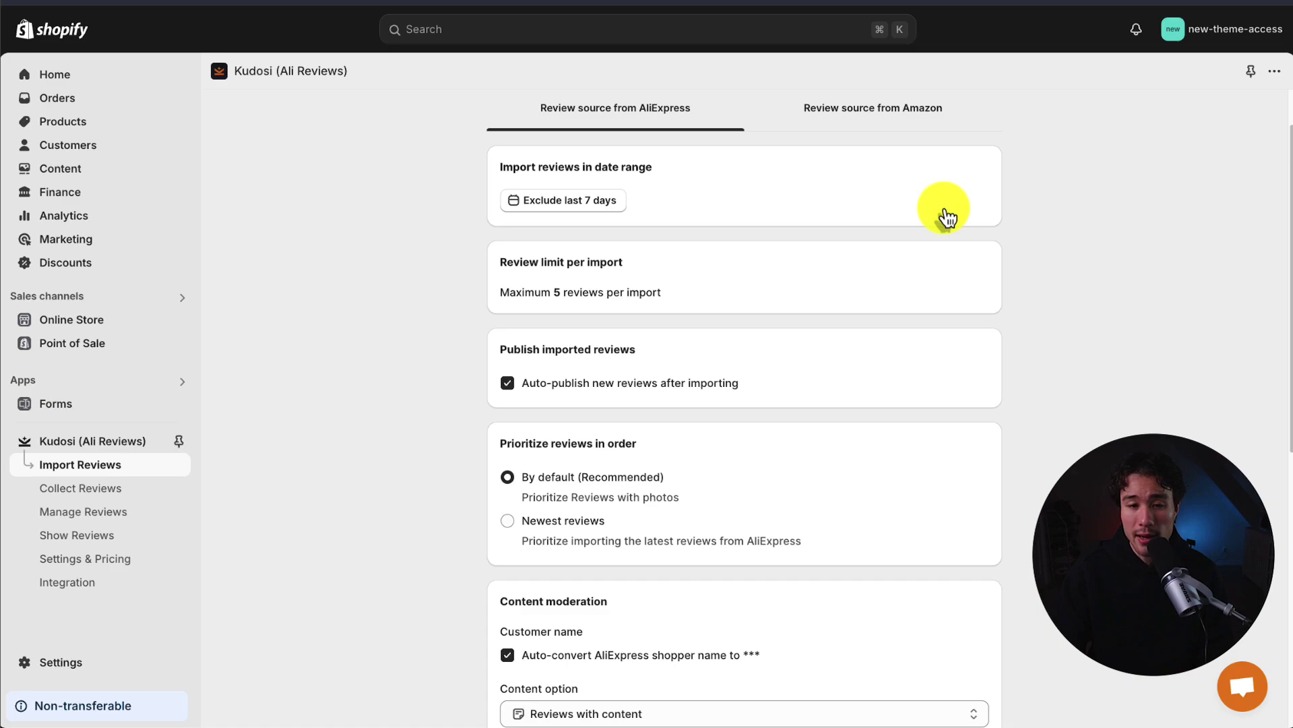
{"action": "scroll", "coordinate": [944, 210], "scroll_direction": "down", "scroll_amount": 1}
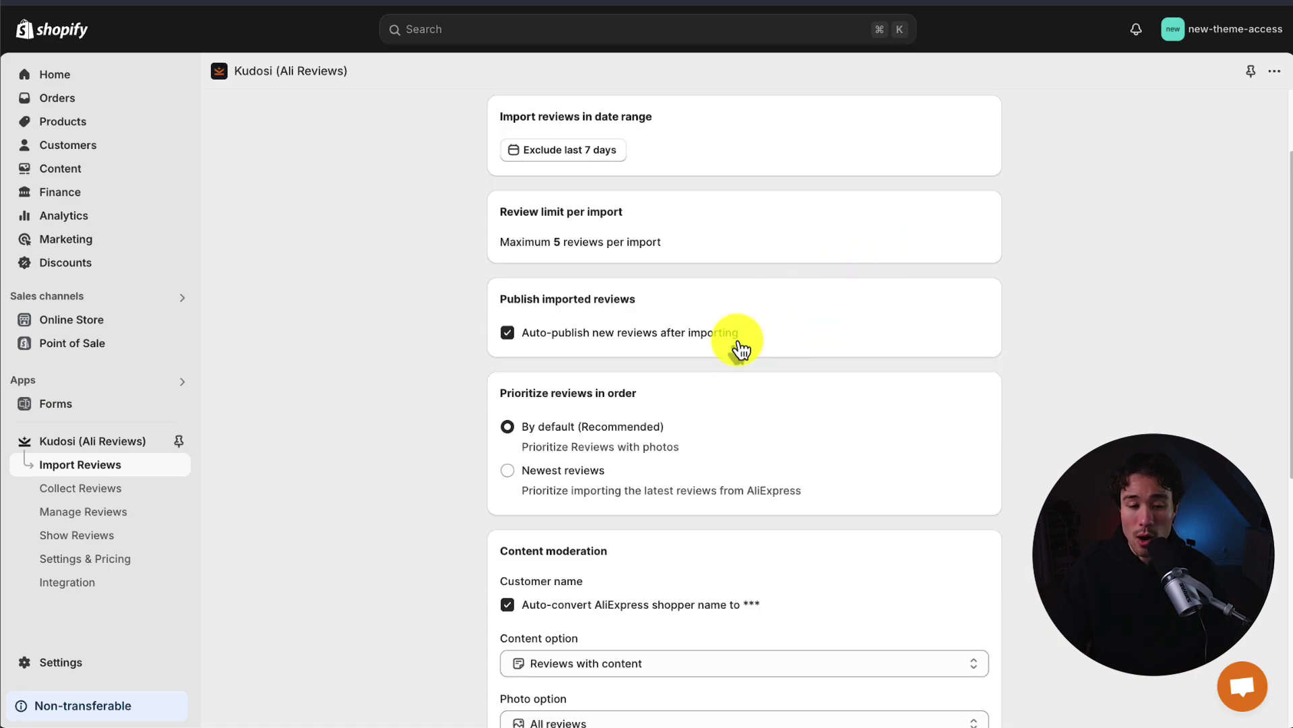
{"action": "scroll", "coordinate": [742, 349], "scroll_direction": "down", "scroll_amount": 1}
{"action": "scroll", "coordinate": [641, 297], "scroll_direction": "up", "scroll_amount": 3}
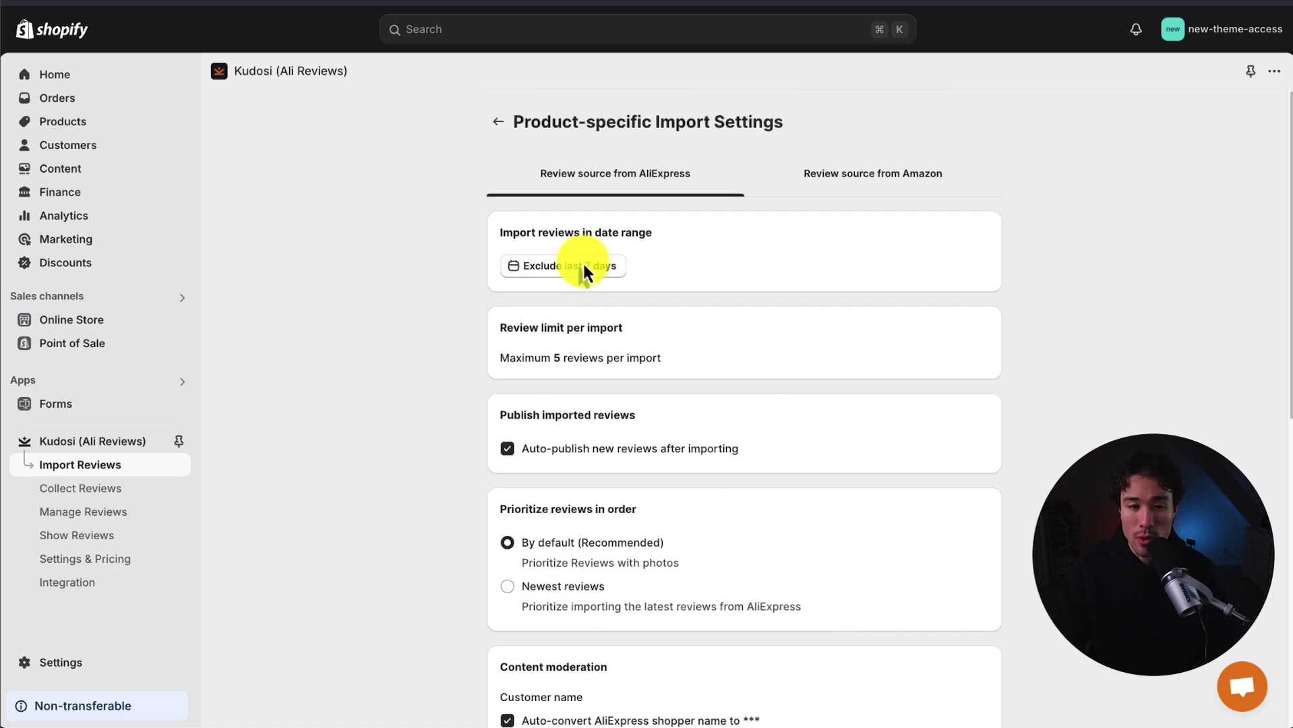
{"action": "scroll", "coordinate": [572, 268], "scroll_direction": "down", "scroll_amount": 6}
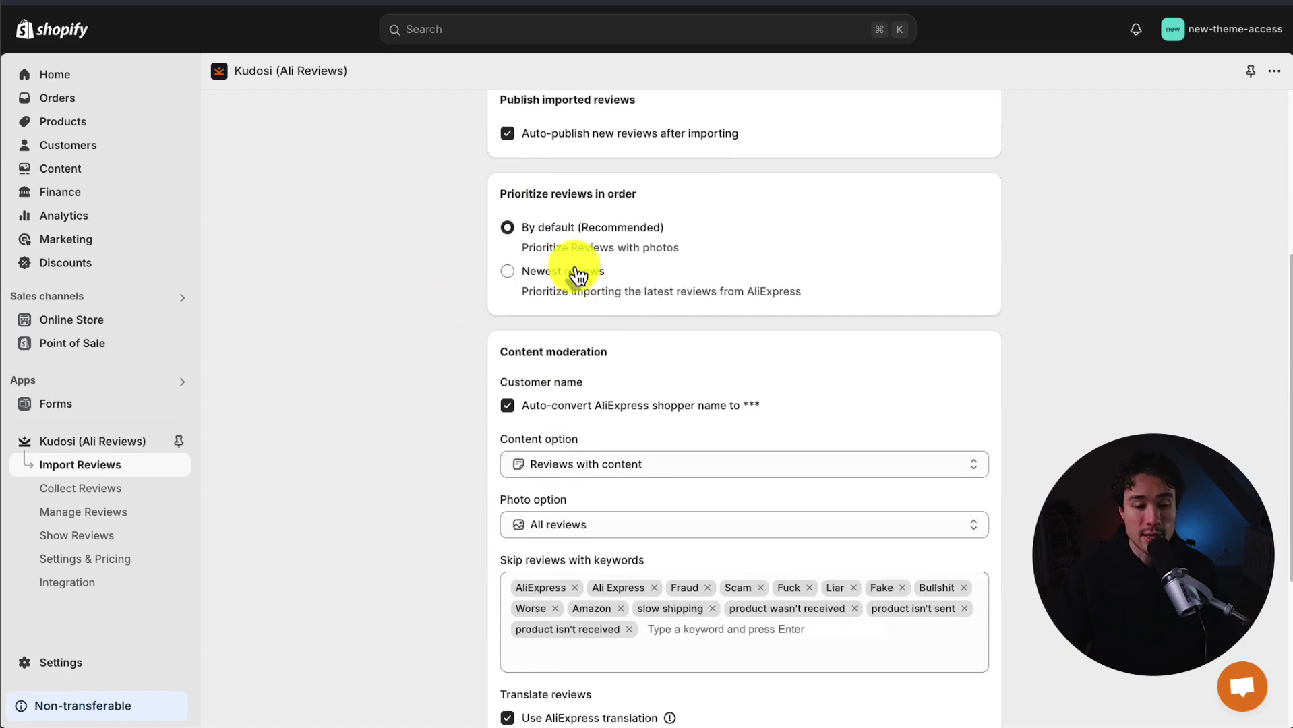
{"action": "scroll", "coordinate": [577, 267], "scroll_direction": "down", "scroll_amount": 3}
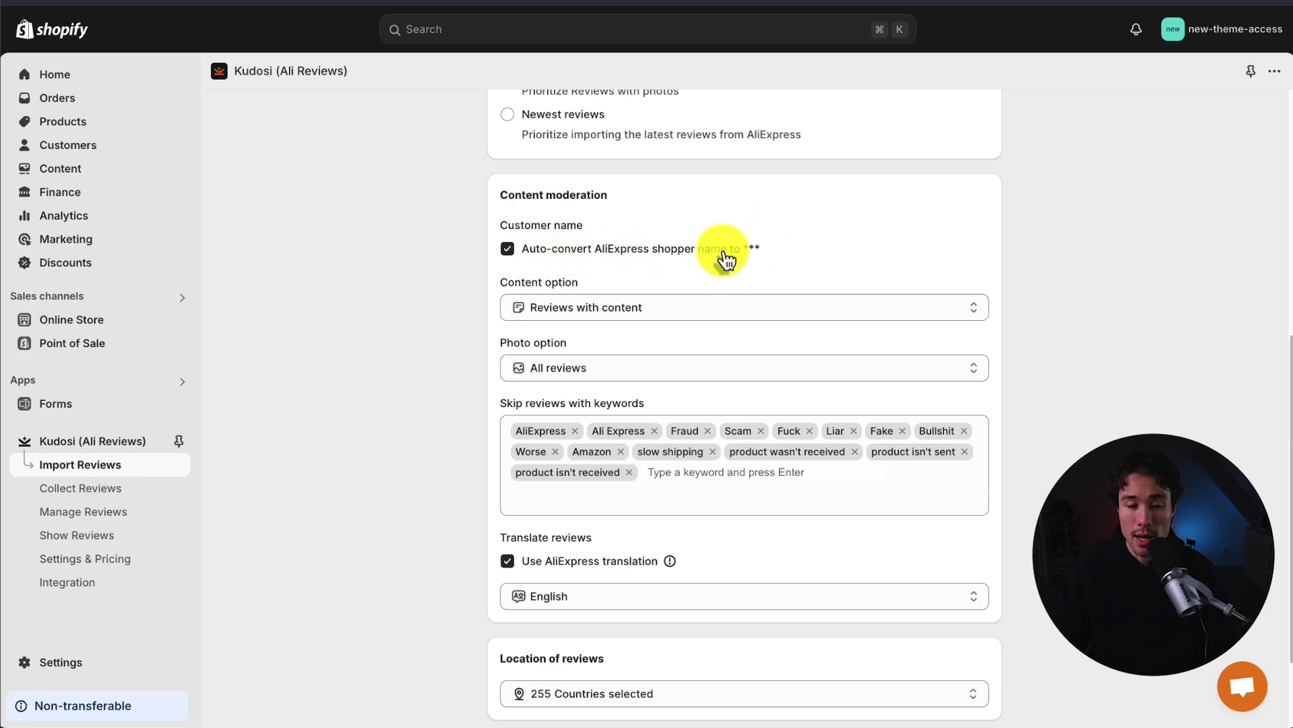
{"action": "left_click", "coordinate": [665, 308]}
{"action": "left_click", "coordinate": [433, 375]}
{"action": "left_click", "coordinate": [580, 368]}
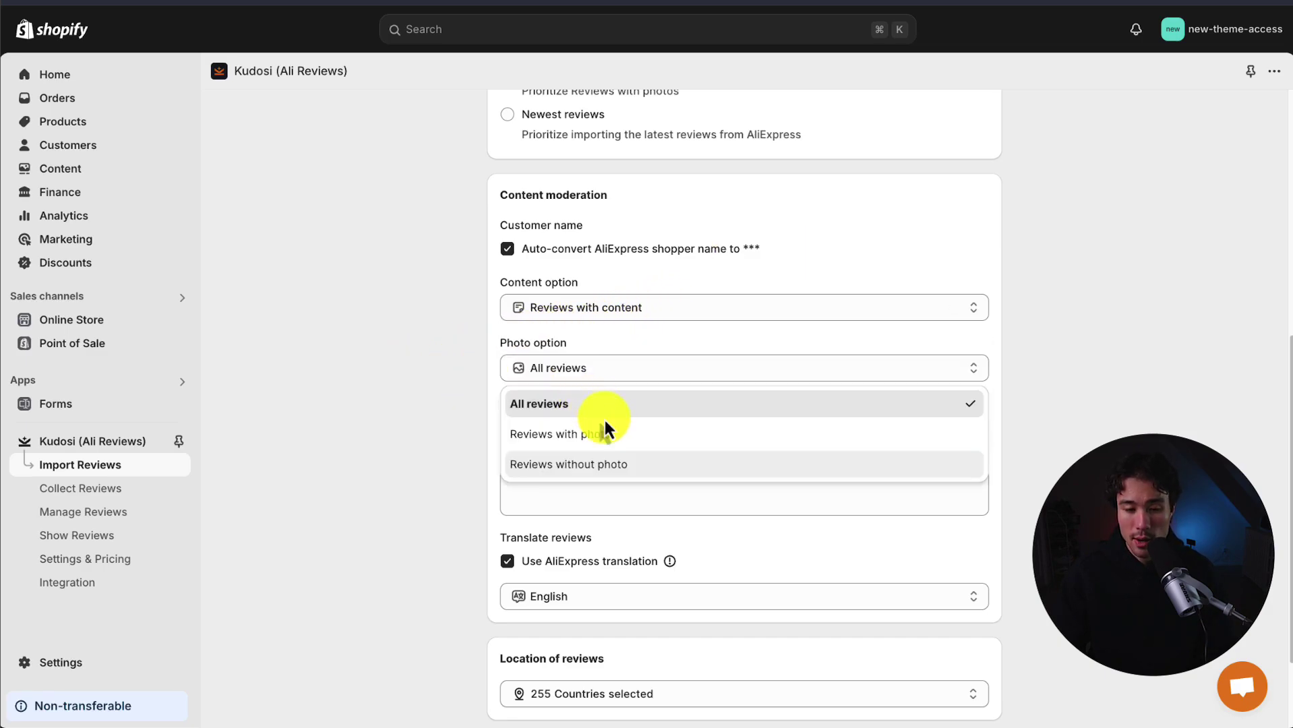
{"action": "left_click", "coordinate": [606, 433]}
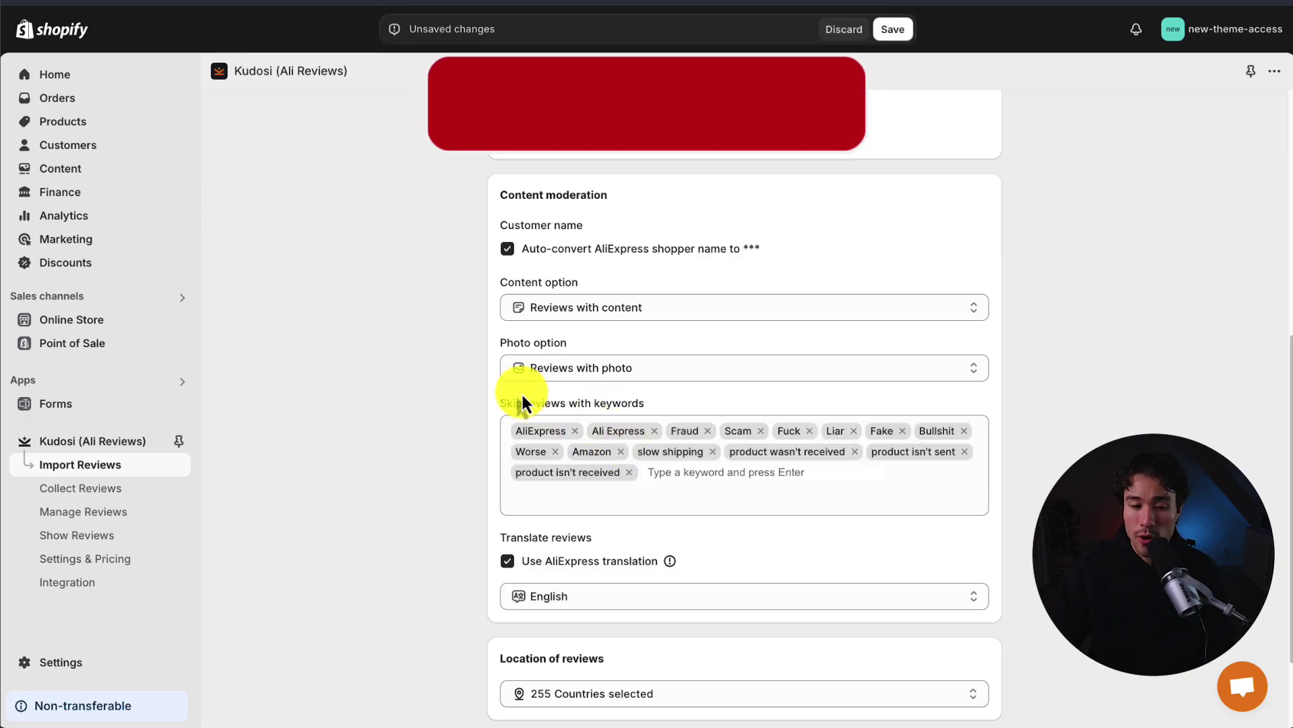
- Examine the AliExpress translation language and the list of countries for the location of reviews
{"action": "scroll", "coordinate": [521, 392], "scroll_direction": "down", "scroll_amount": 1}
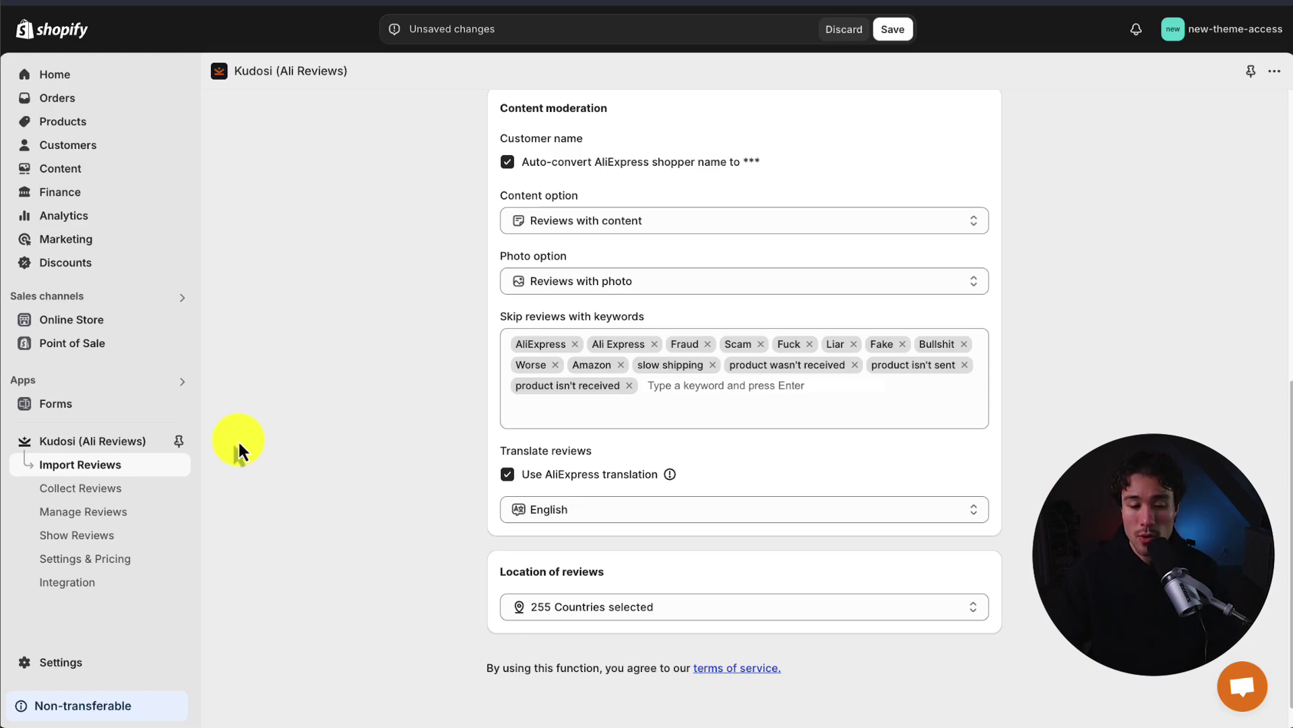
{"action": "left_click", "coordinate": [652, 517]}
{"action": "left_click", "coordinate": [442, 530]}
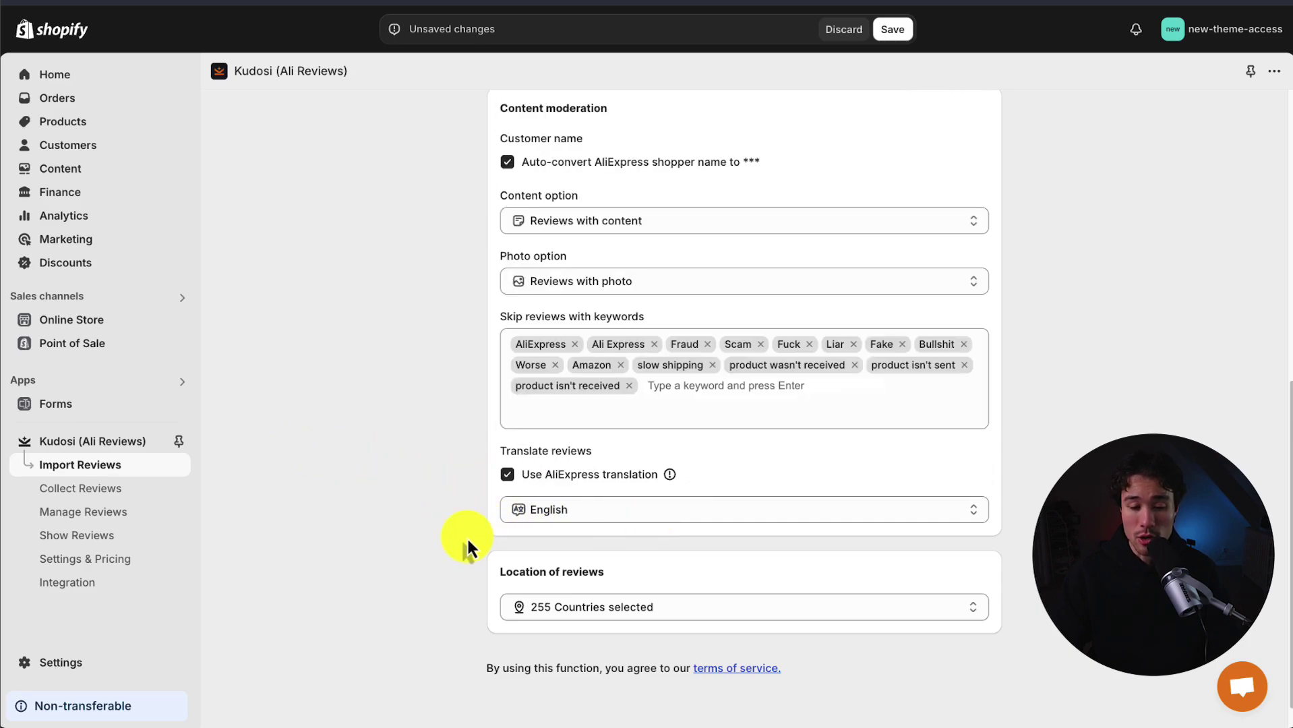
{"action": "left_click", "coordinate": [631, 609]}
{"action": "scroll", "coordinate": [699, 557], "scroll_direction": "down", "scroll_amount": 6}
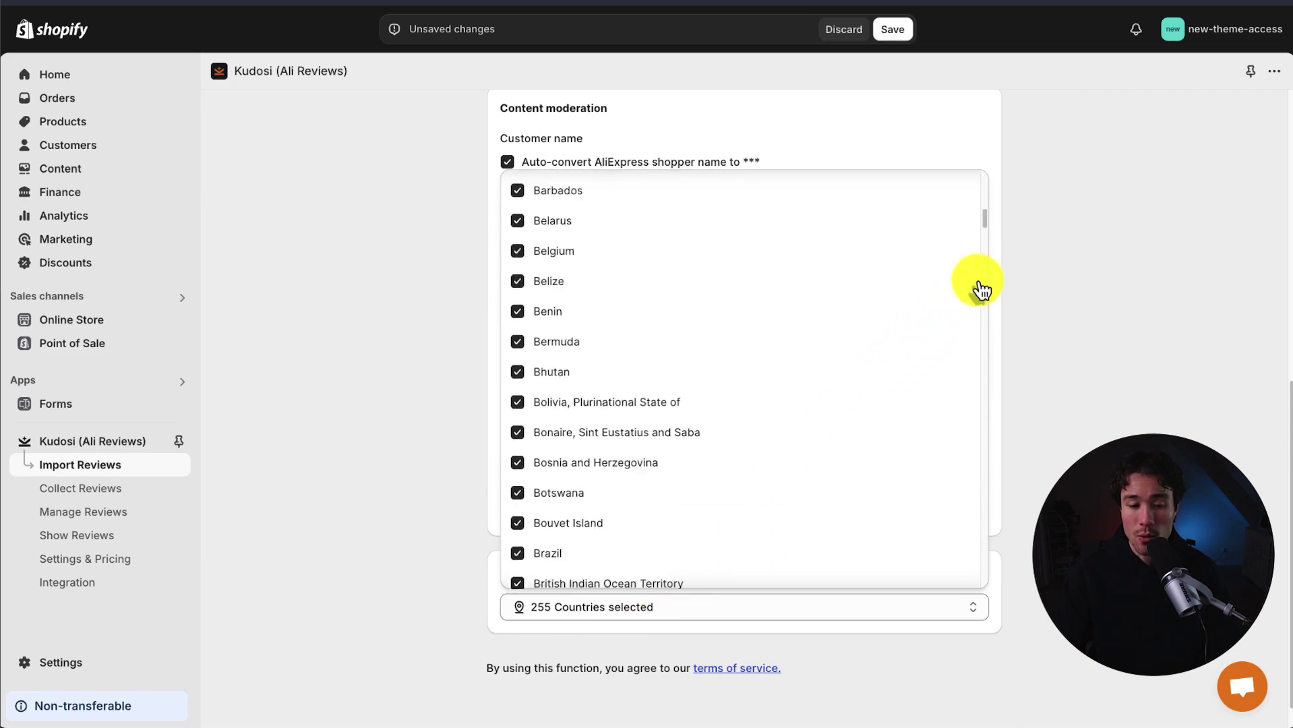
{"action": "scroll", "coordinate": [975, 293], "scroll_direction": "down", "scroll_amount": 10}
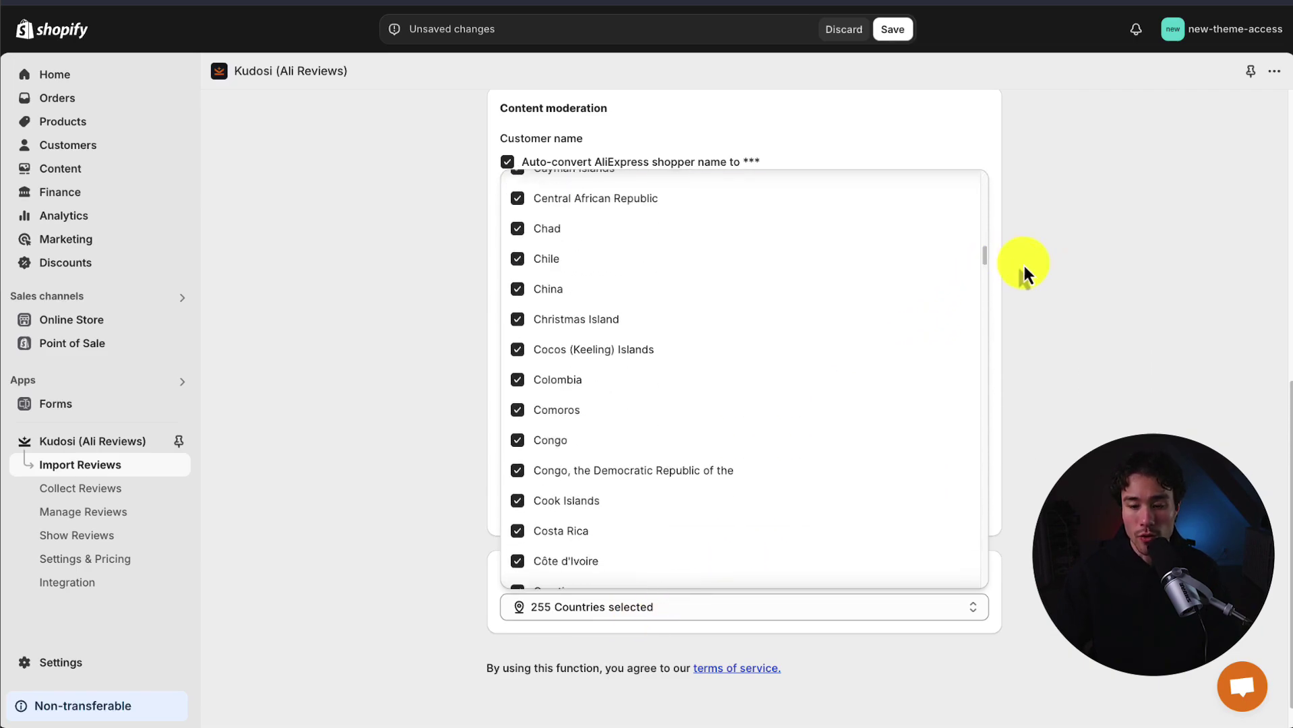
{"action": "scroll", "coordinate": [1013, 263], "scroll_direction": "up", "scroll_amount": 8}
{"action": "scroll", "coordinate": [984, 281], "scroll_direction": "down", "scroll_amount": 1}
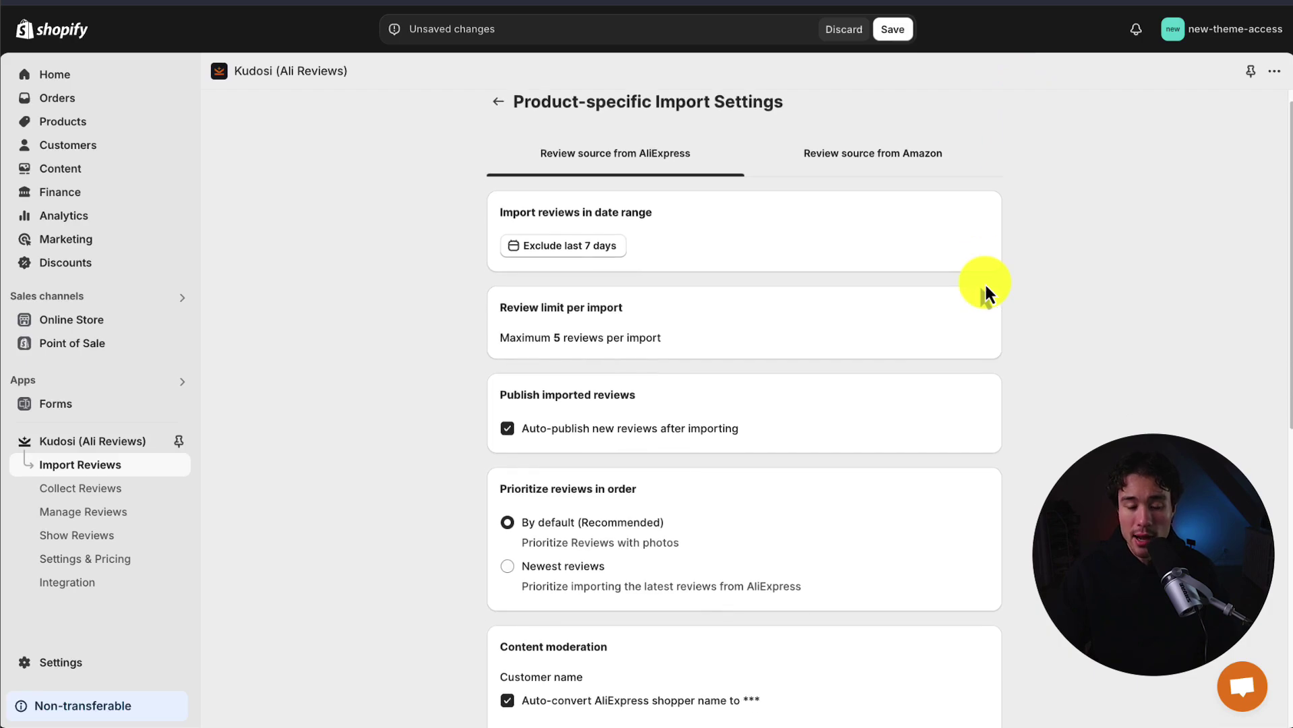
{"action": "scroll", "coordinate": [985, 287], "scroll_direction": "up", "scroll_amount": 1}
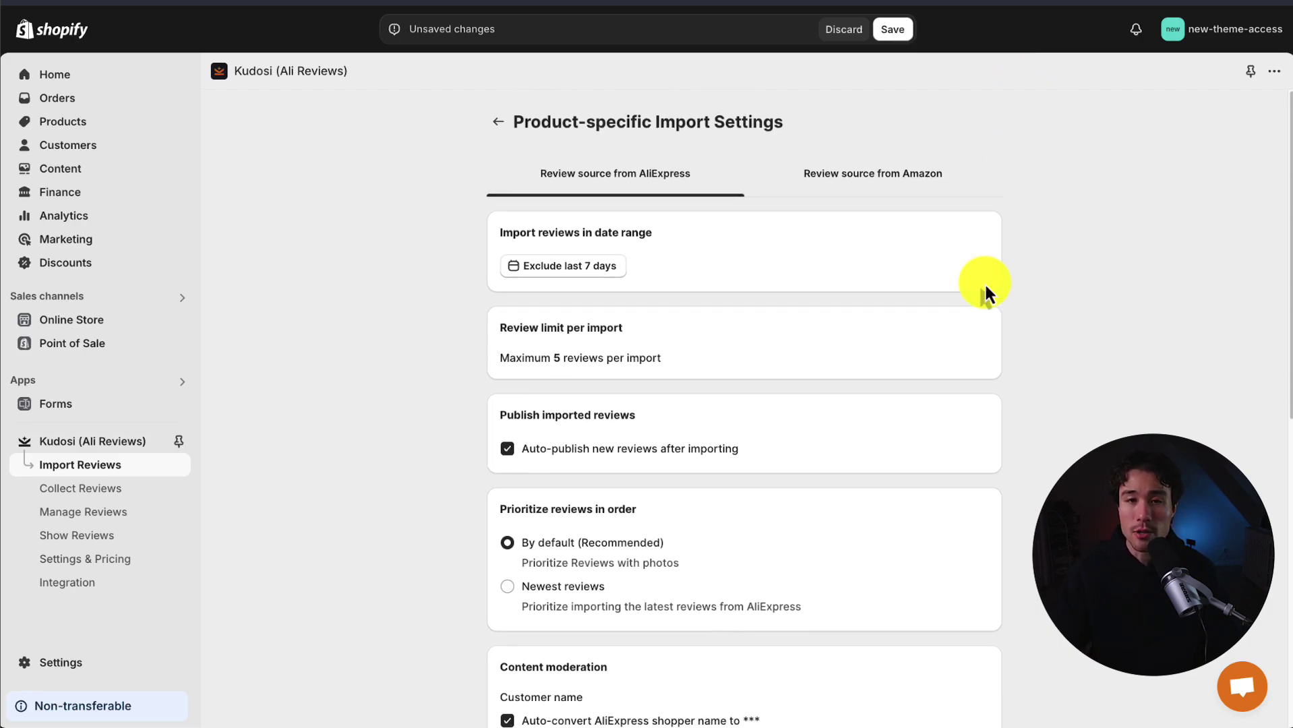
- Save the product-specific import settings and return to the snowboard's Import Reviews page
{"action": "left_click", "coordinate": [904, 33]}
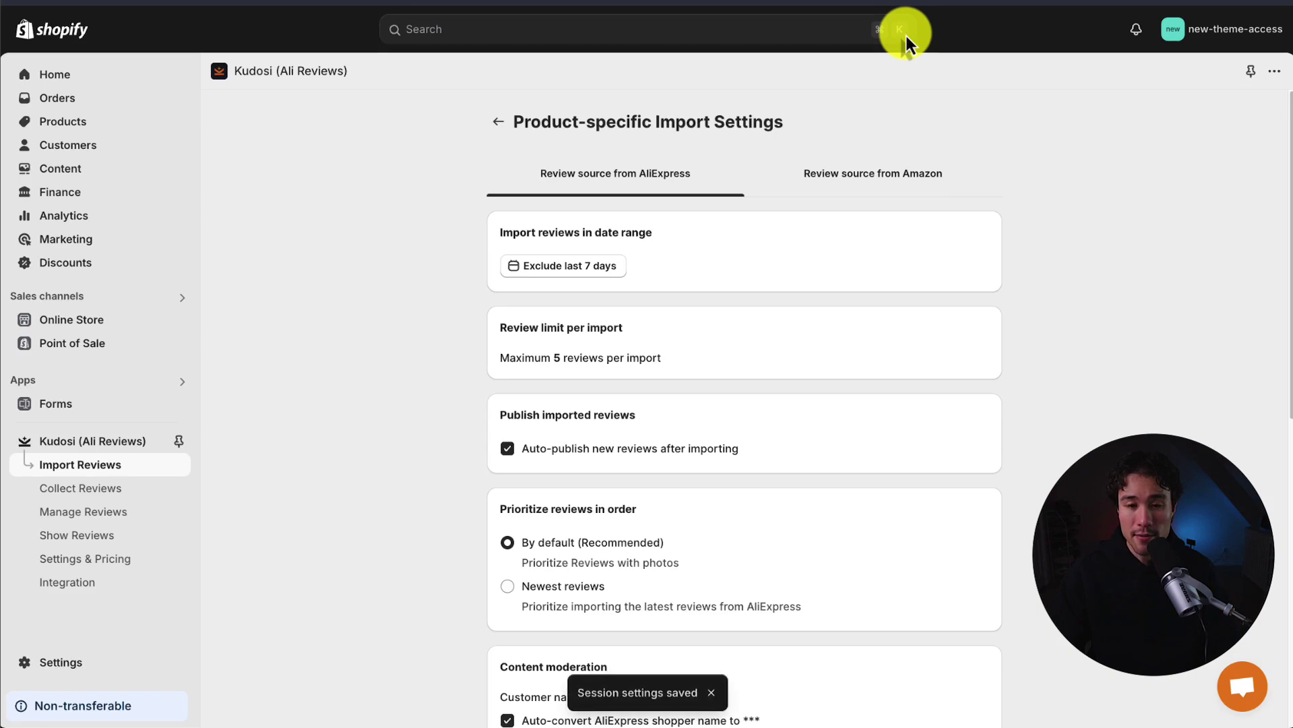
{"action": "left_click", "coordinate": [502, 125]}
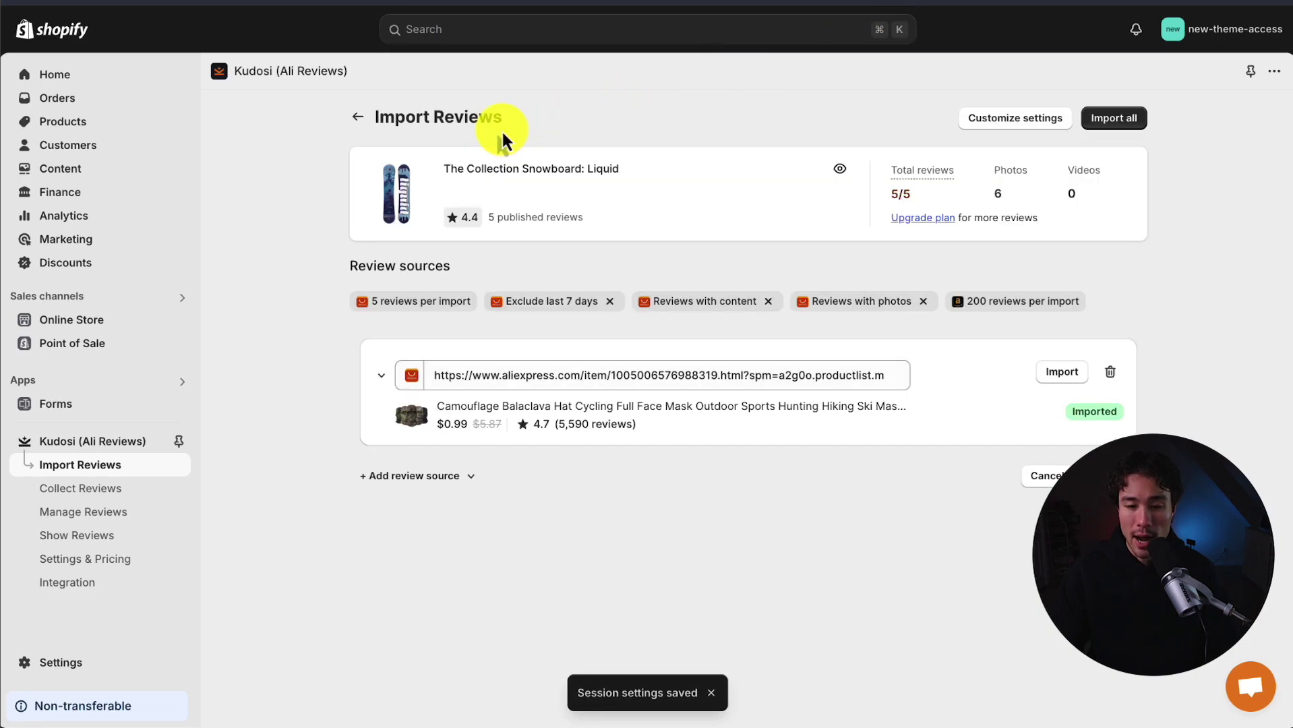
{"action": "left_click", "coordinate": [1157, 413]}
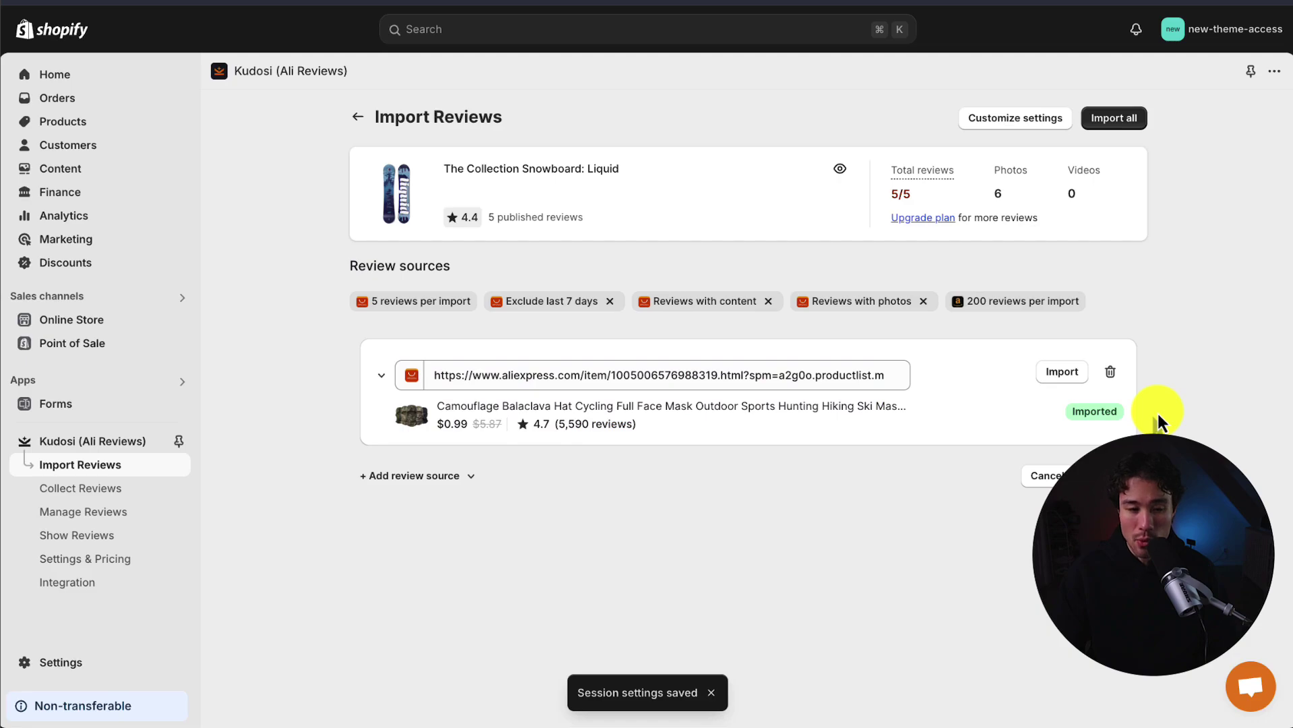
- Search the online store for The Collection Snowboard: Liquid using its copied title and open the product page
{"action": "left_click_drag", "start_coordinate": [621, 170], "coordinate": [445, 170]}
{"action": "key", "text": "ctrl+c"}
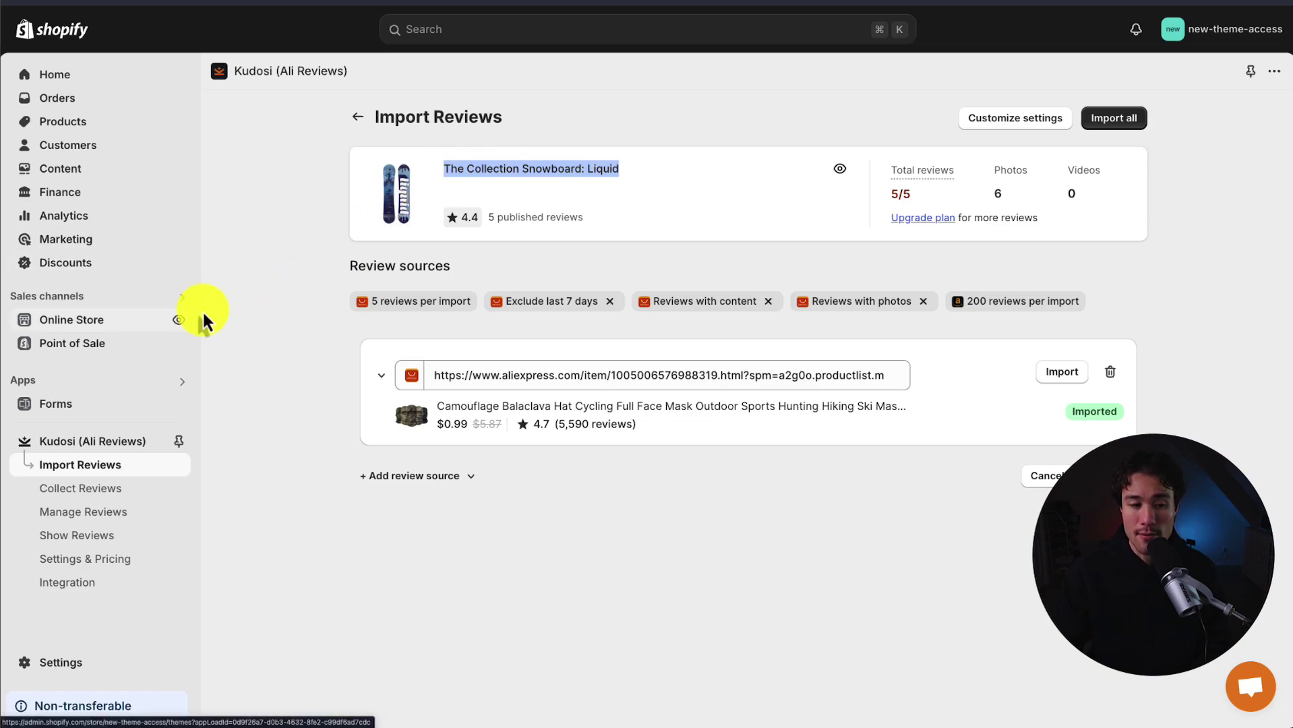
{"action": "left_click", "coordinate": [179, 321]}
{"action": "left_click", "coordinate": [1188, 68]}
{"action": "key", "text": "ctrl+v"}
{"action": "key", "text": "Return"}
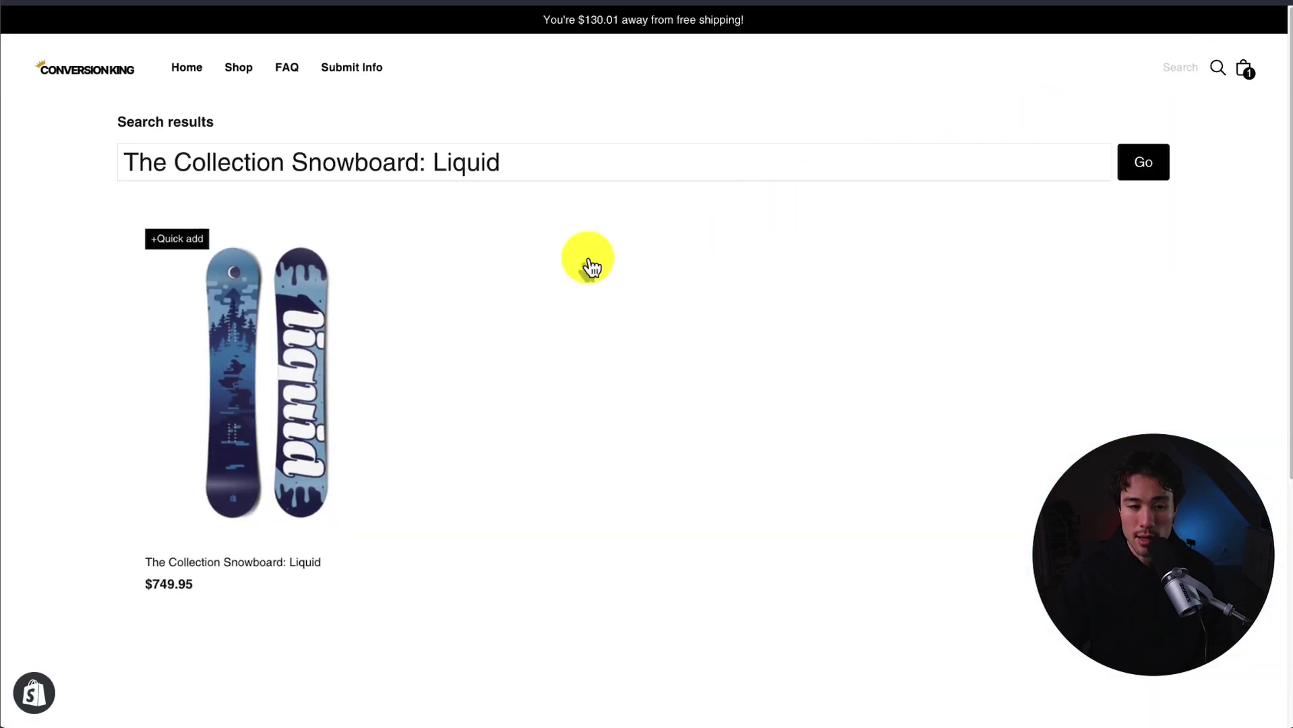
{"action": "left_click", "coordinate": [251, 370]}
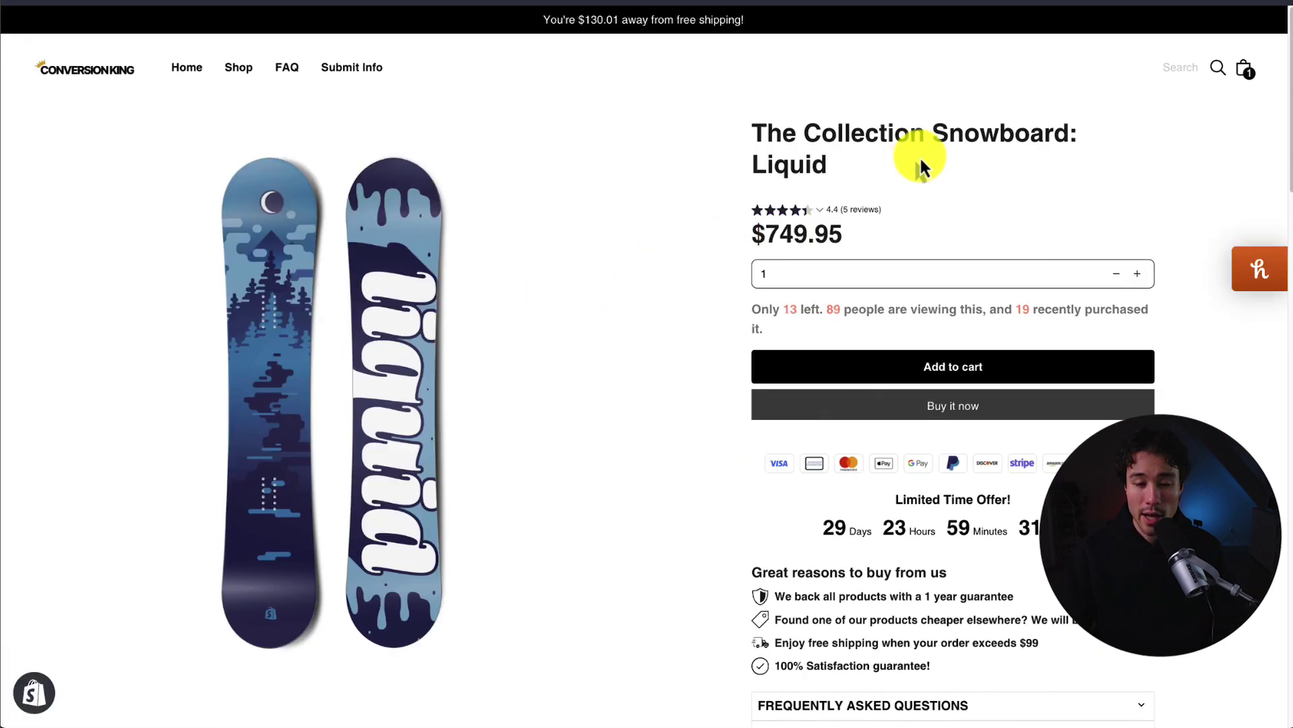
{"action": "mouse_move", "coordinate": [929, 160]}
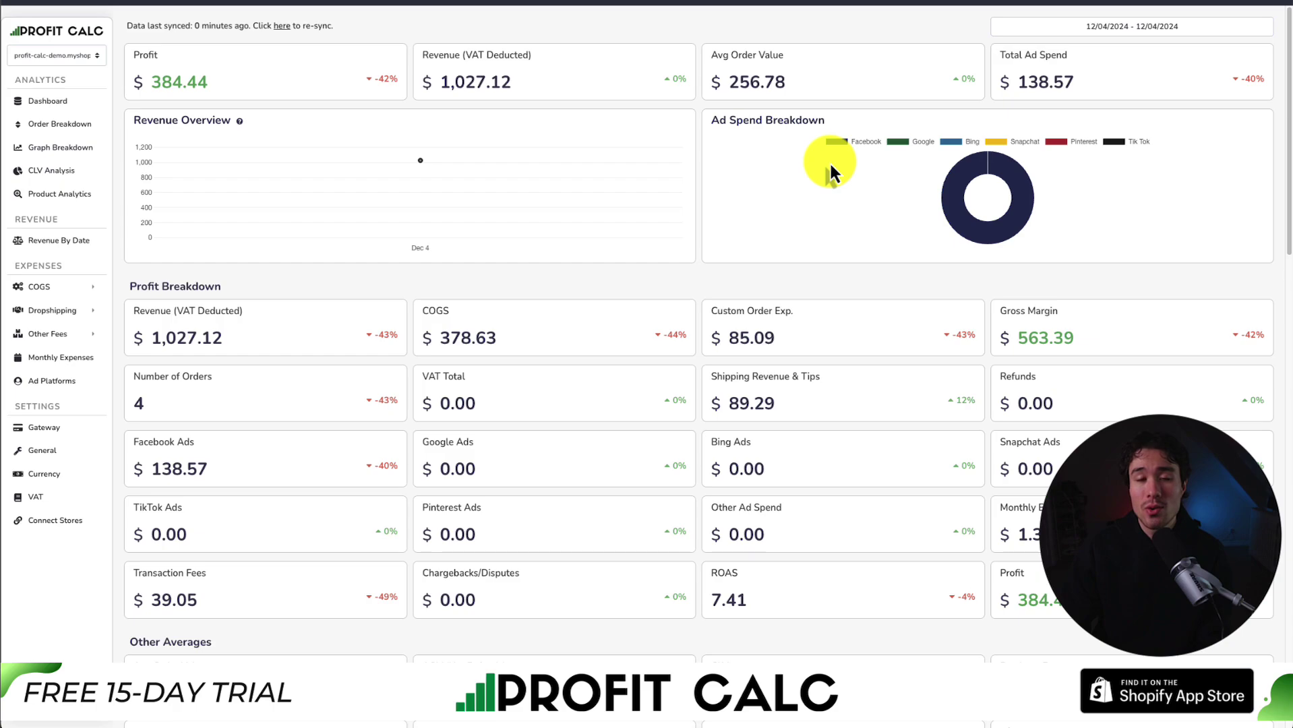
- Switch to the Profit Calc dashboard and set its date range to 11/05/2024 - 12/04/2024
{"action": "left_click", "coordinate": [1147, 27]}
{"action": "left_click", "coordinate": [1211, 101]}
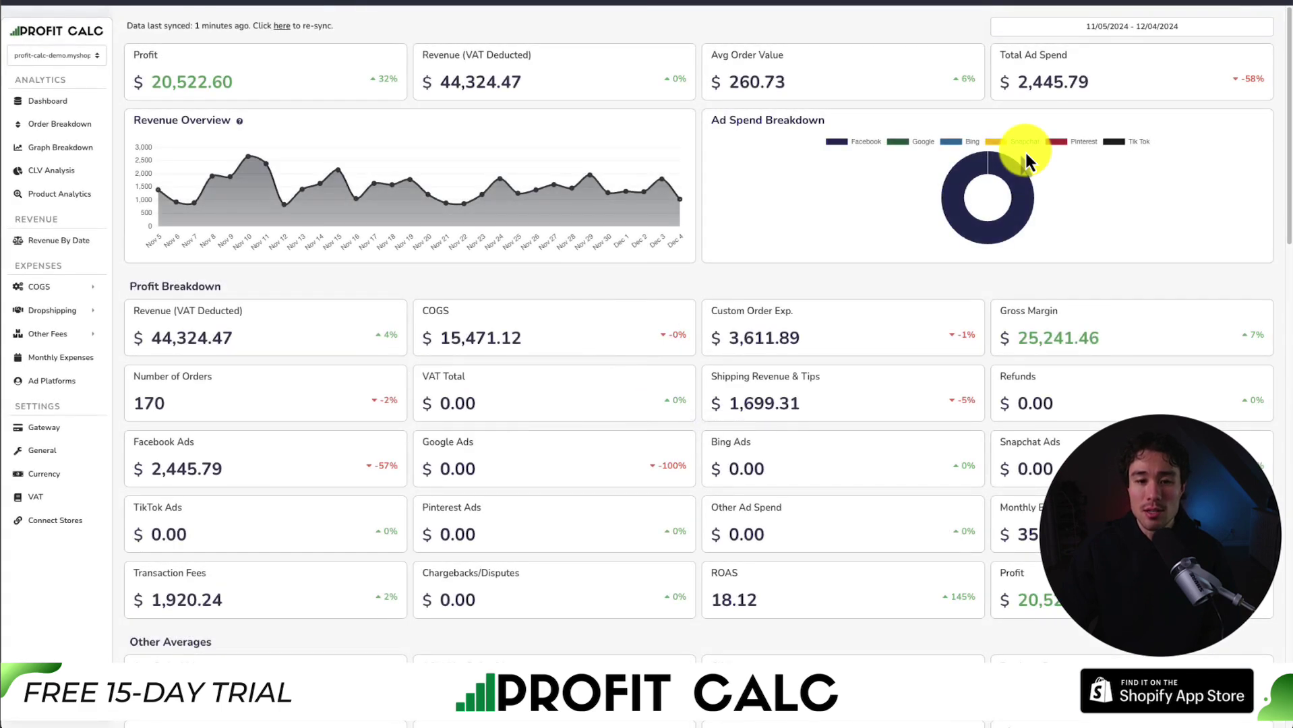
{"action": "mouse_move", "coordinate": [1289, 31]}
{"action": "left_mouse_down"}
{"action": "mouse_move", "coordinate": [1252, 556]}
{"action": "mouse_move", "coordinate": [1272, 37]}
{"action": "left_mouse_up"}
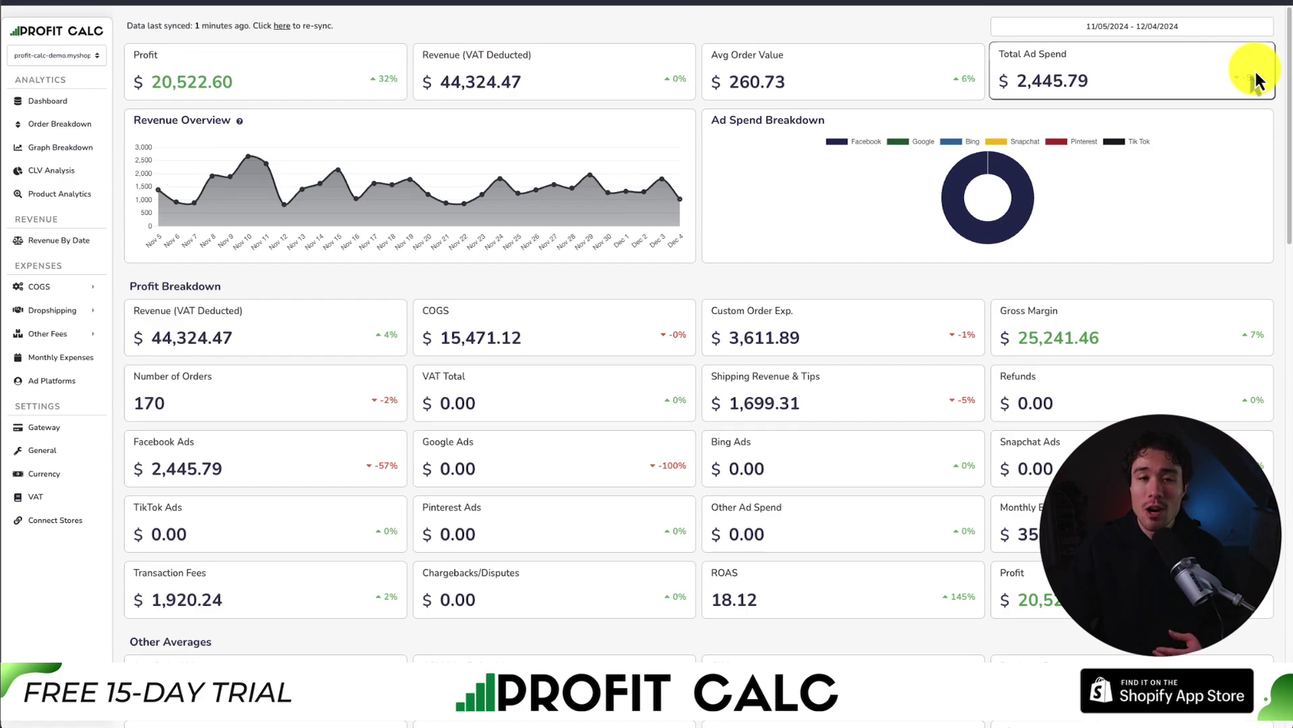